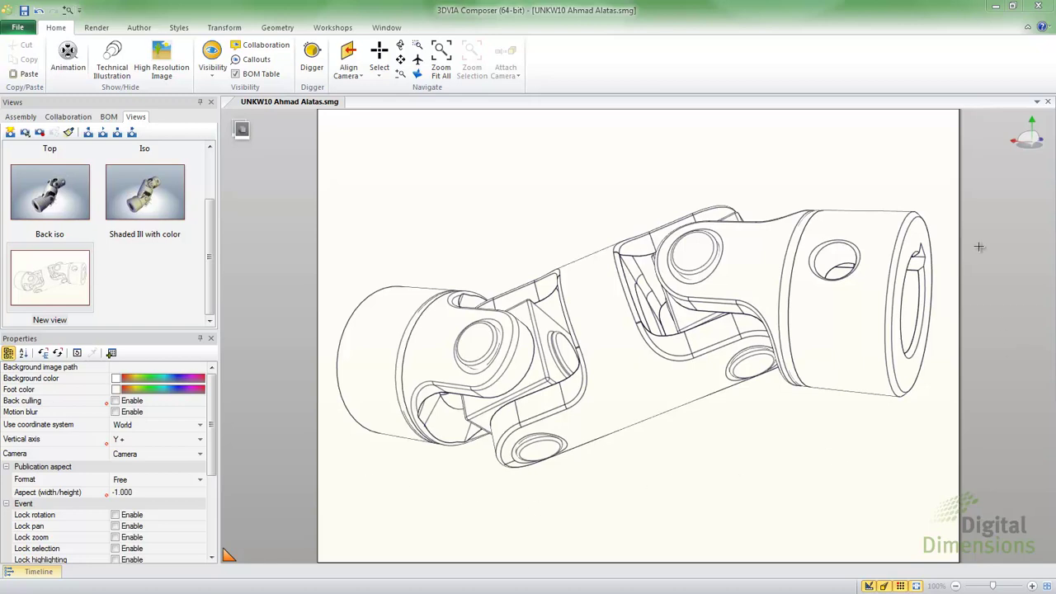
Step: Show the Transform tools and zoom out until the whole joint sits small in the view
click(219, 27)
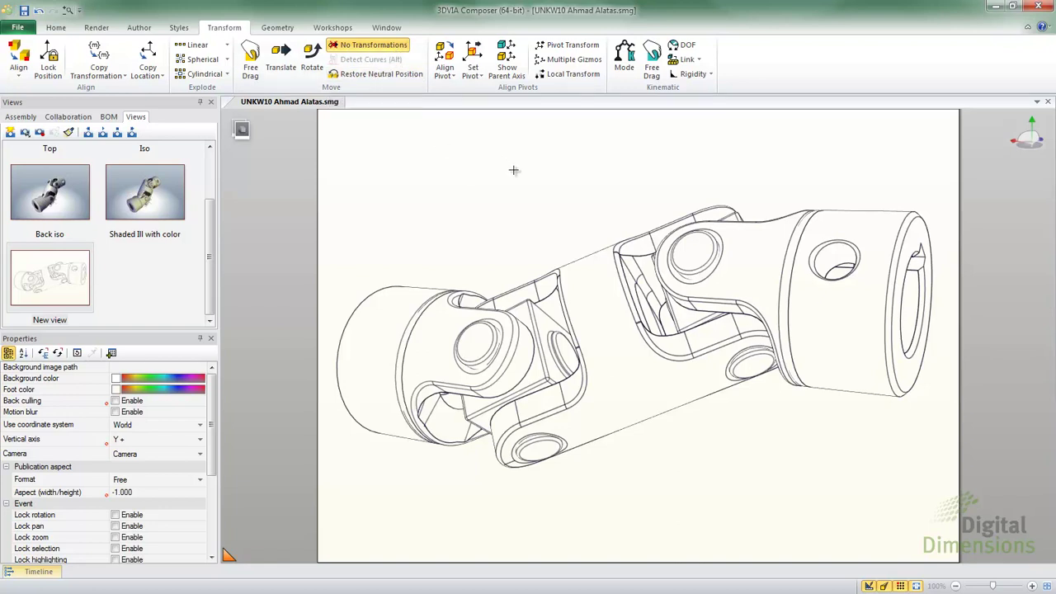
scroll(546, 173, down, 3)
scroll(513, 179, down, 1)
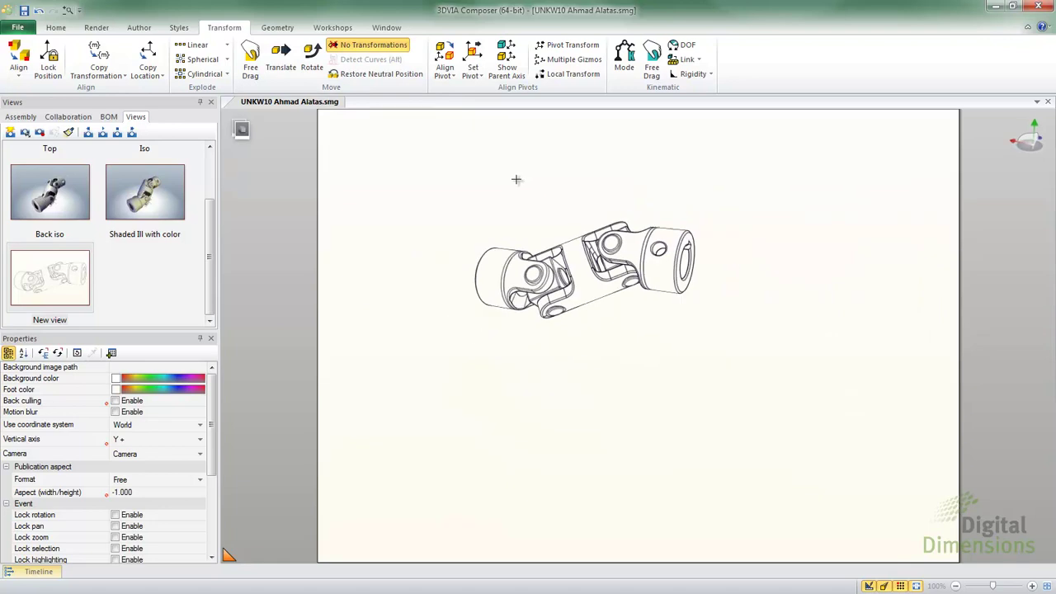
Step: Translate the right yoke out to the right of the joint along the red axis
click(279, 62)
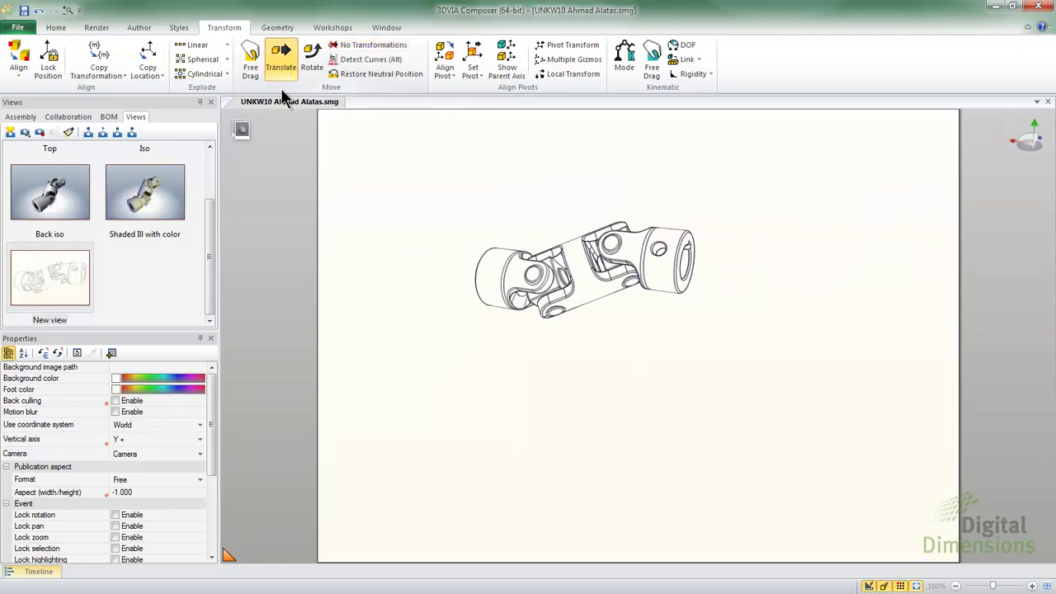
right_click(442, 152)
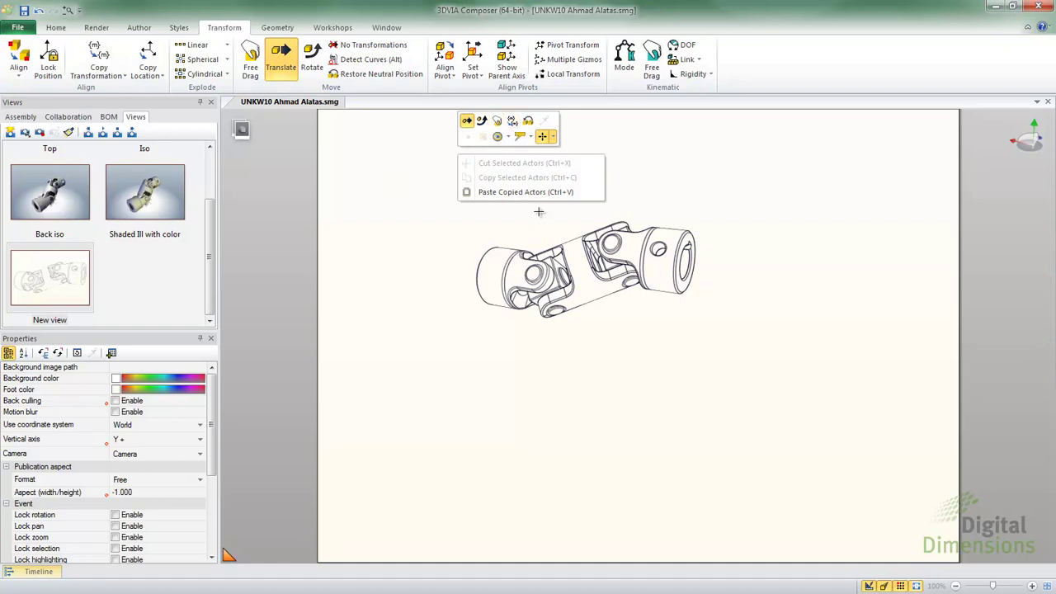
click(639, 161)
click(674, 235)
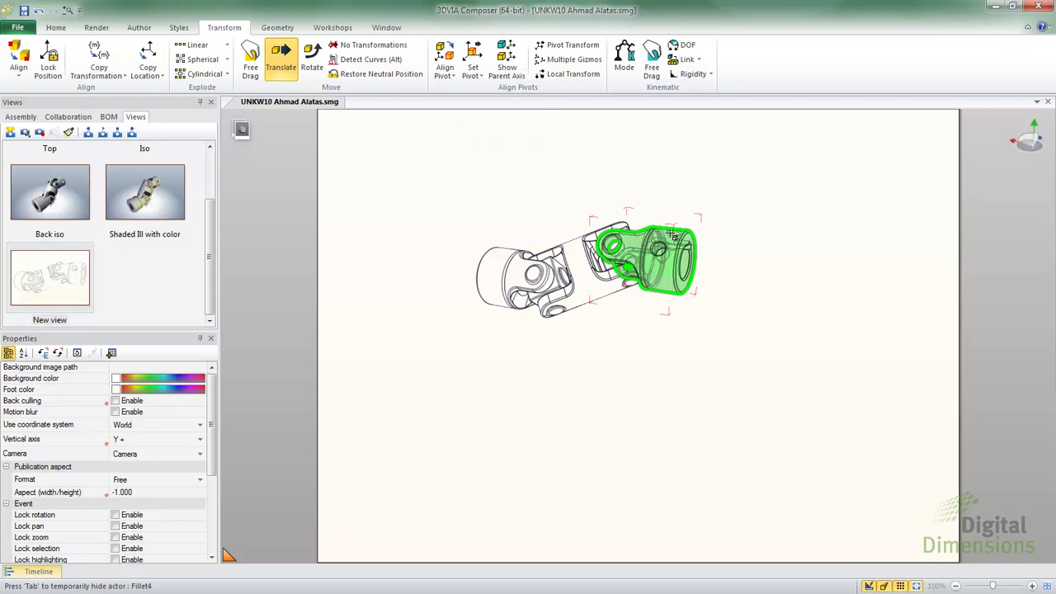
click(674, 235)
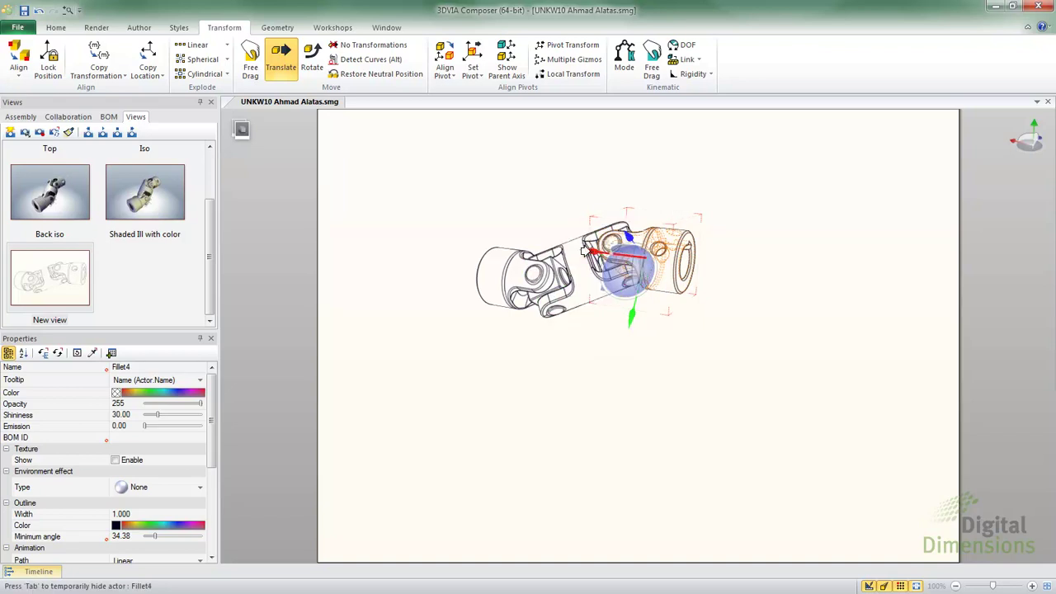
drag(587, 249, 719, 263)
click(681, 334)
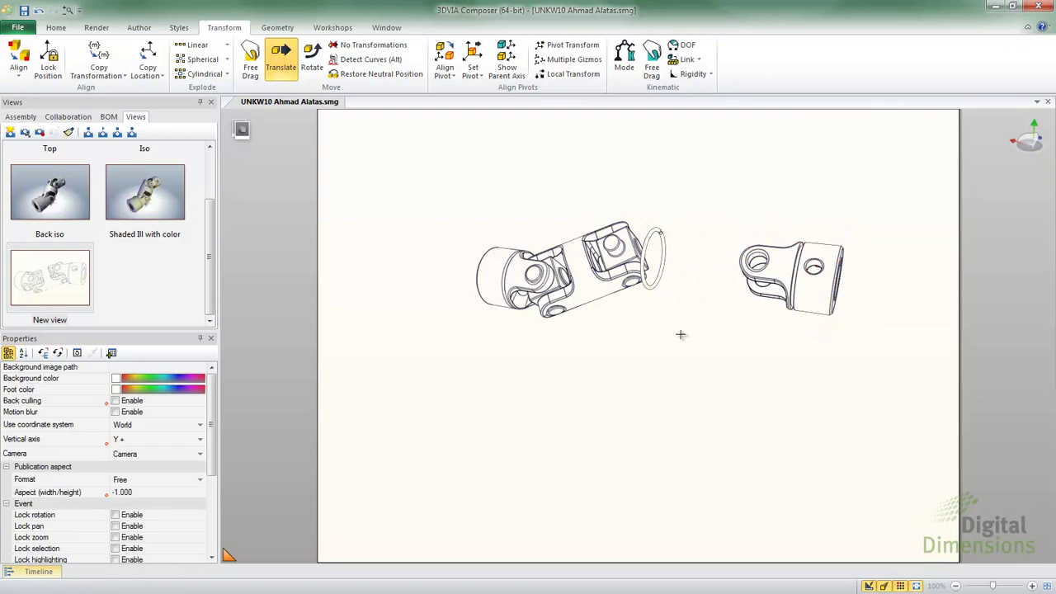
Step: Pull the ring further right, past the moved yoke
click(650, 290)
drag(700, 264, 952, 283)
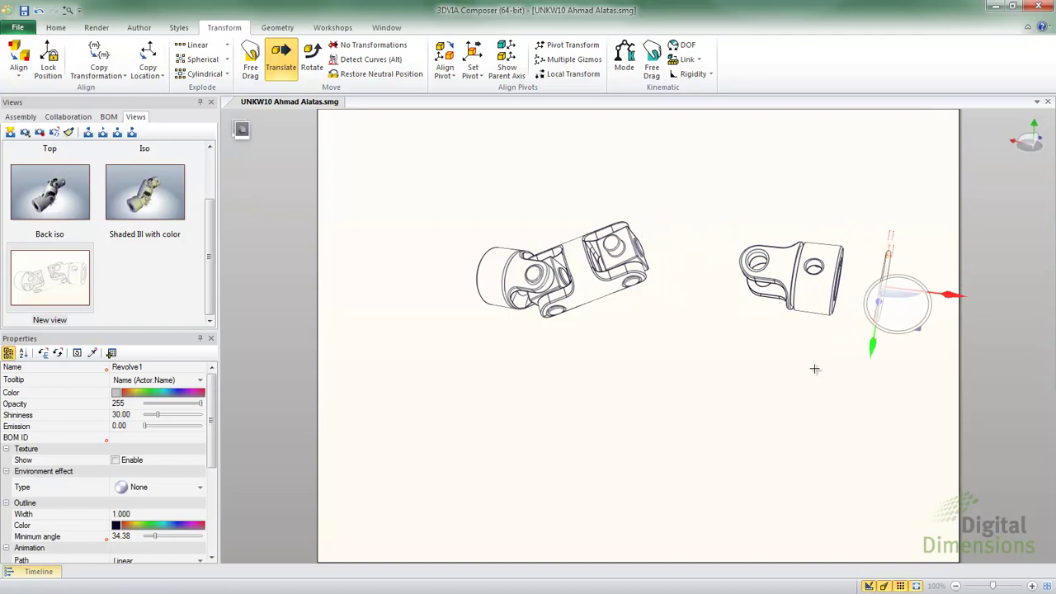
click(728, 396)
drag(749, 382, 714, 377)
Step: Orbit the view and select the ring with the Rotate tool to show its rotate gizmo
drag(689, 339, 625, 357)
right_click(569, 373)
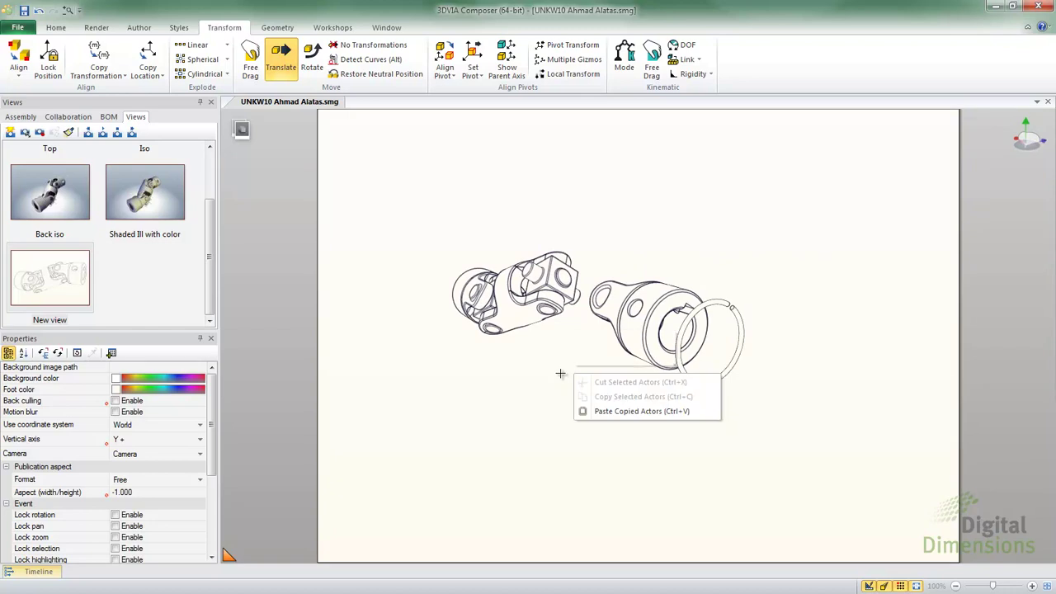
click(596, 341)
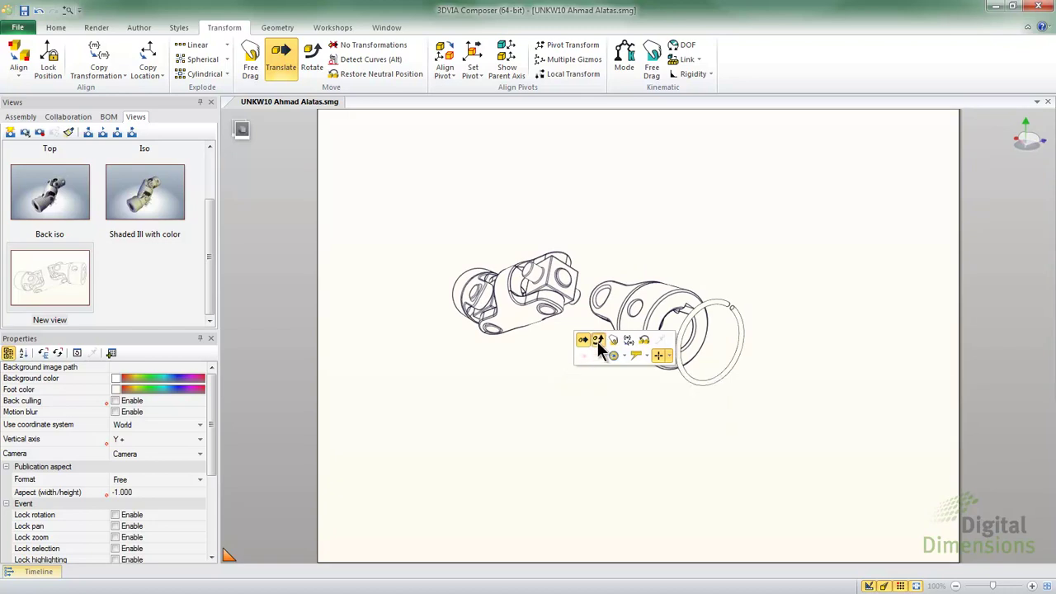
click(746, 344)
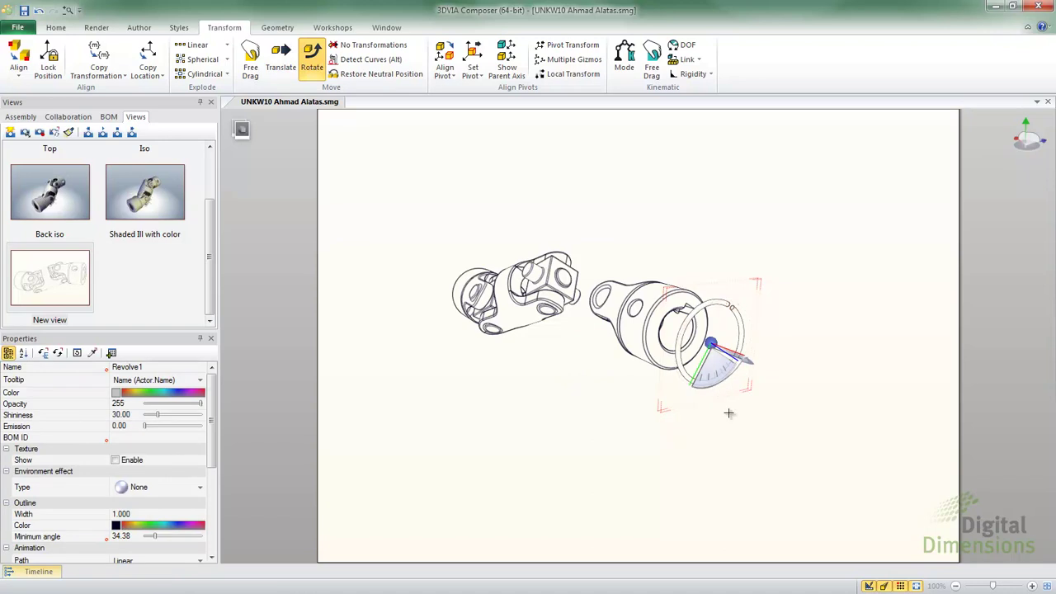
drag(730, 412, 790, 330)
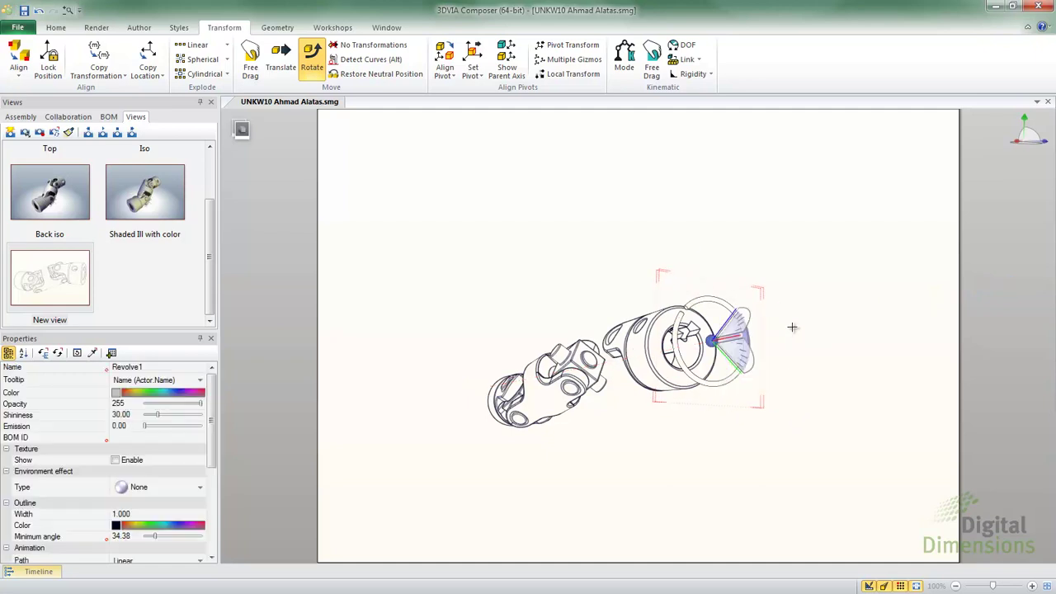
Step: Undo the stray ring rotation and set the ring's rotation Angle to 179
click(39, 13)
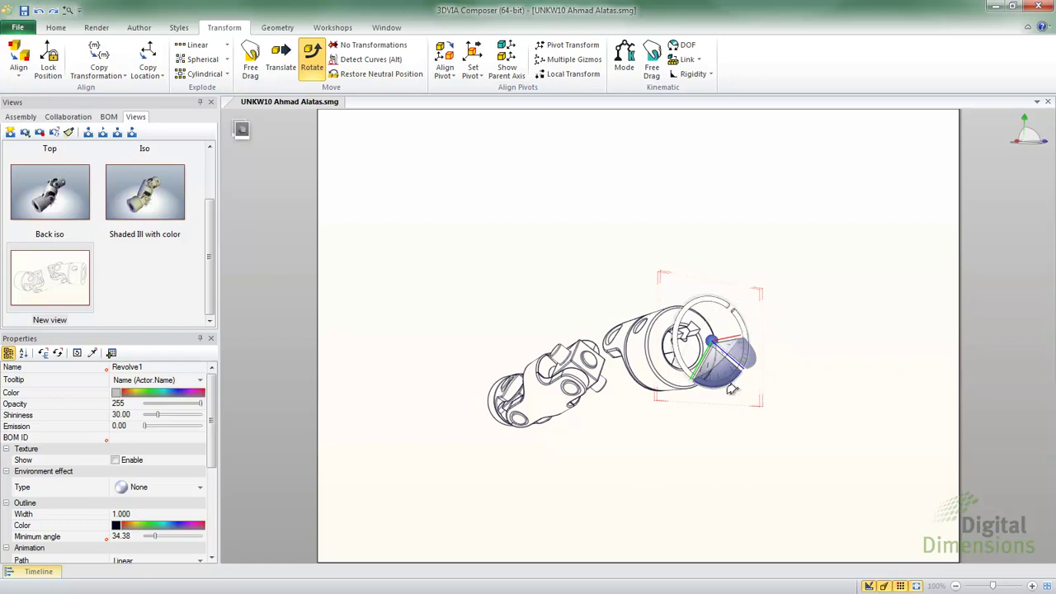
drag(720, 382, 545, 273)
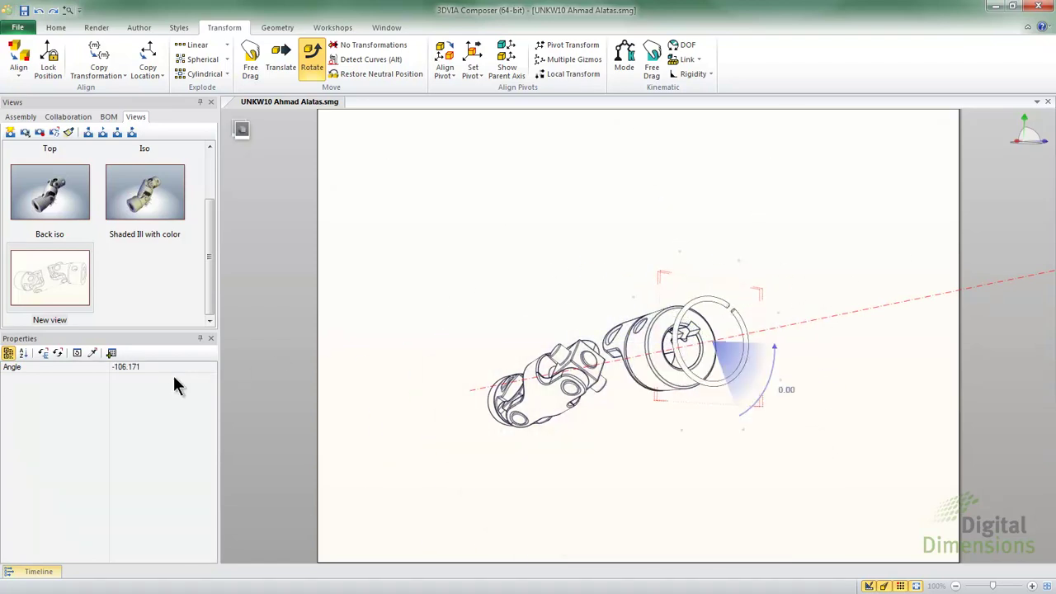
click(112, 367)
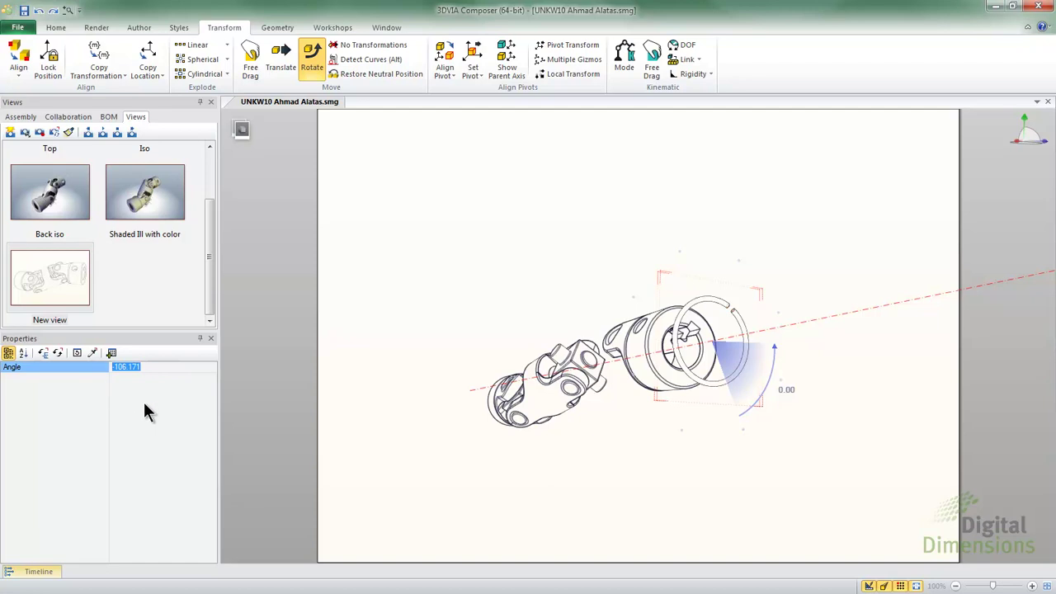
text(179)
key(Return)
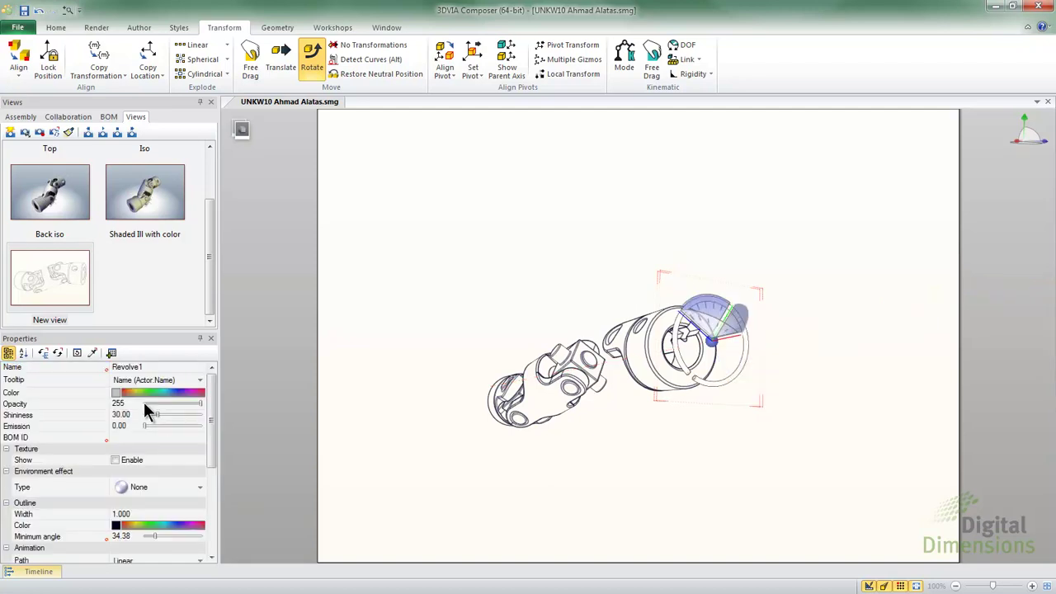
click(473, 270)
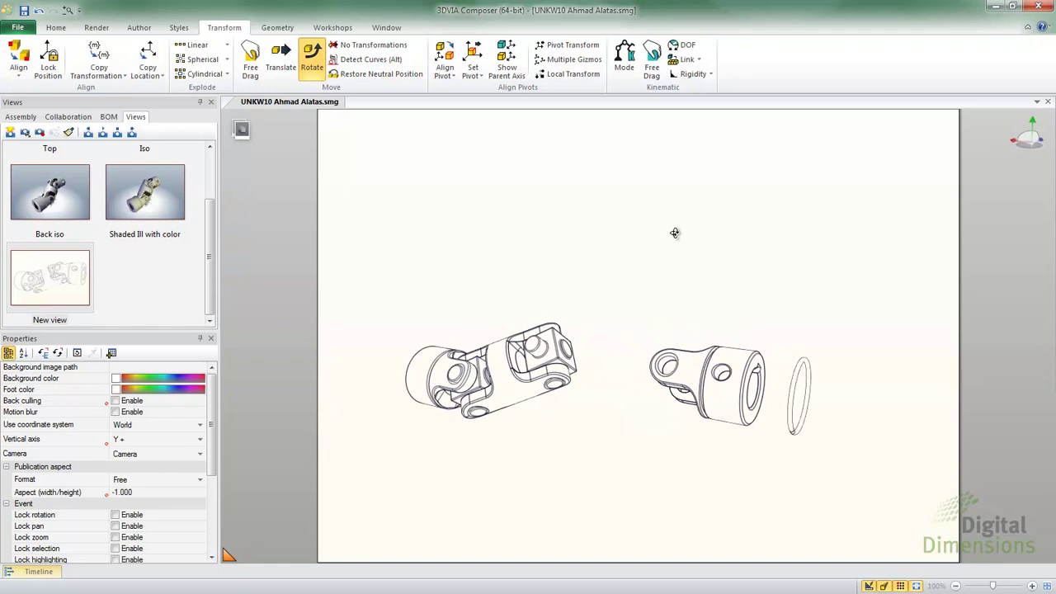
Step: Restore the right yoke and ring to neutral positions, then select the yoke with Translate
click(718, 338)
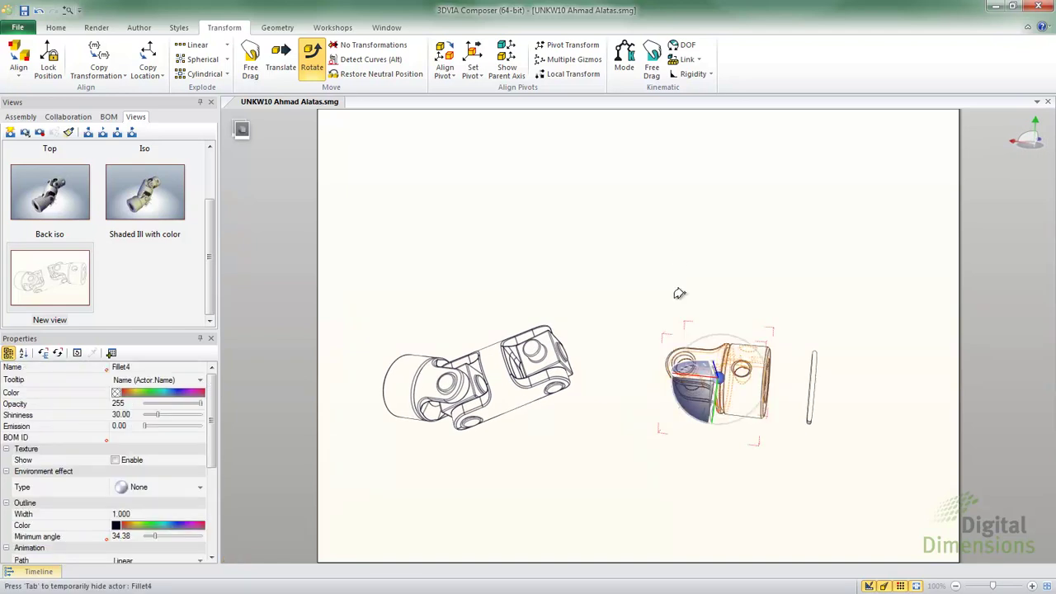
click(343, 72)
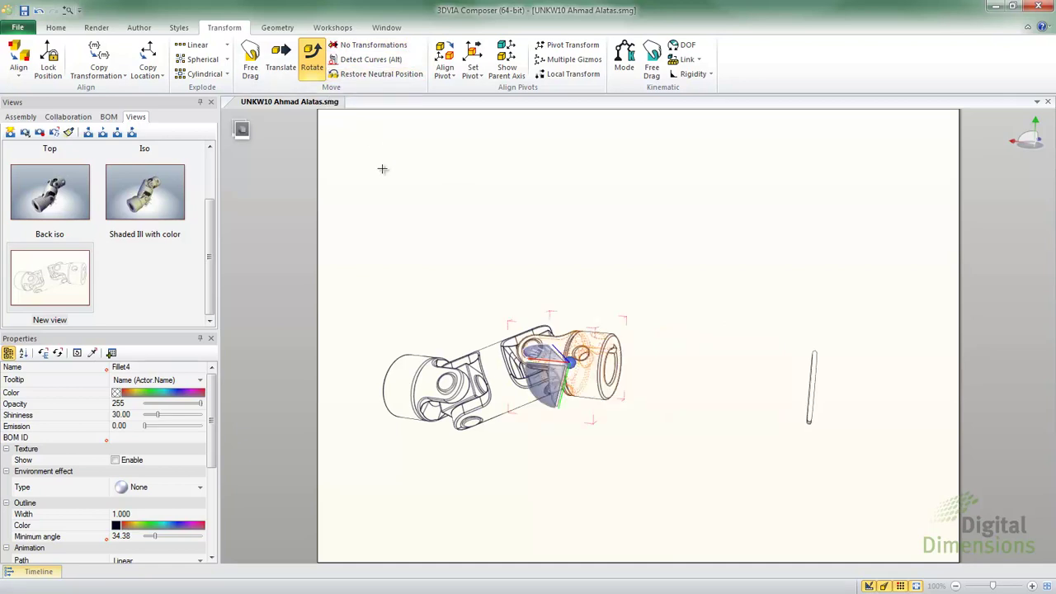
click(564, 258)
click(810, 387)
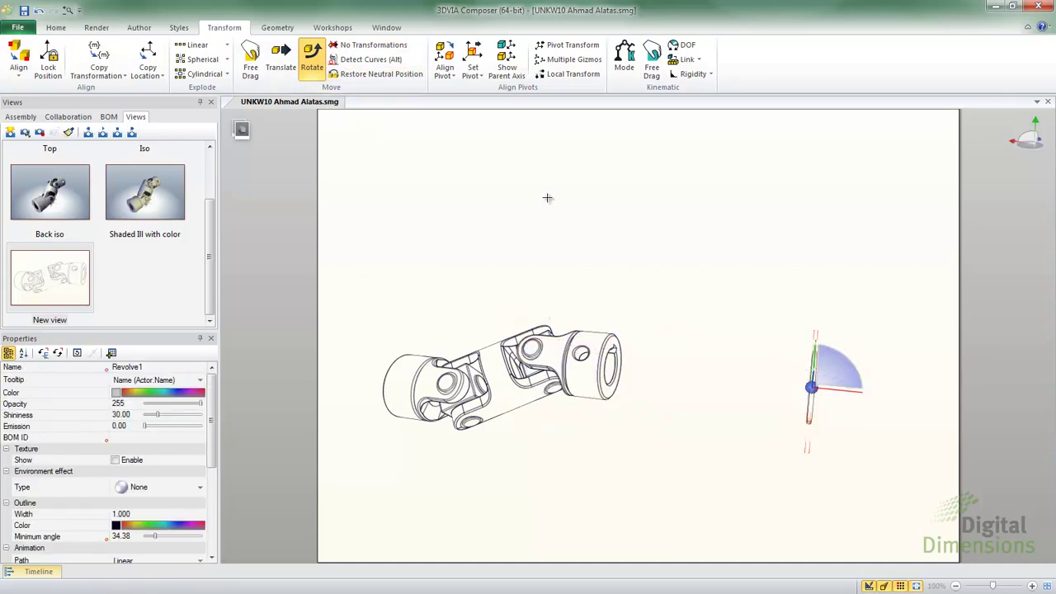
click(360, 75)
click(410, 215)
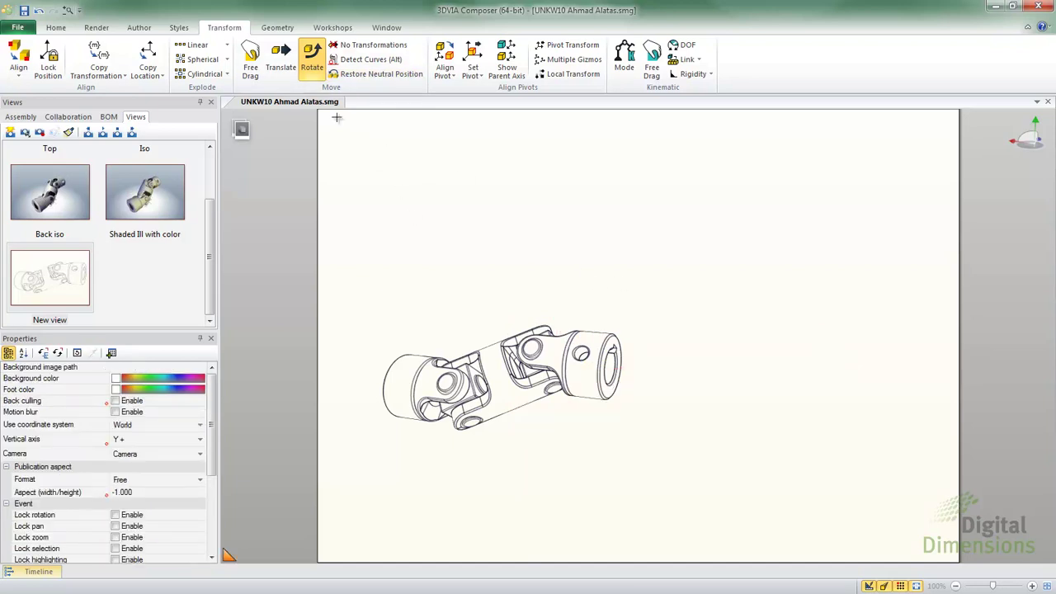
click(279, 60)
click(579, 341)
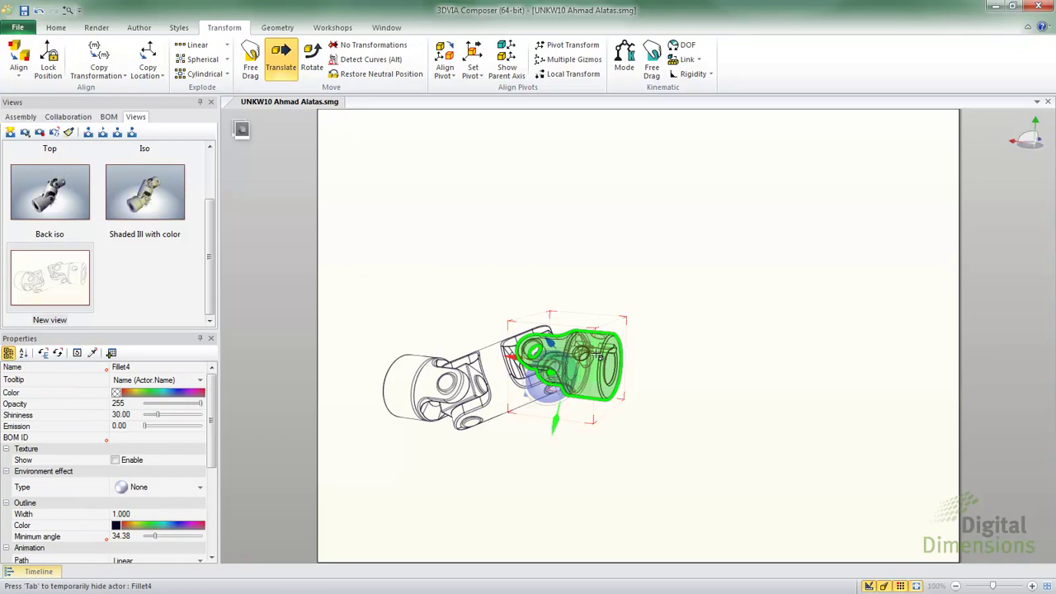
Step: Move the right yoke about 30 mm right and copy its transformation onto the ring
drag(507, 356, 648, 371)
click(596, 433)
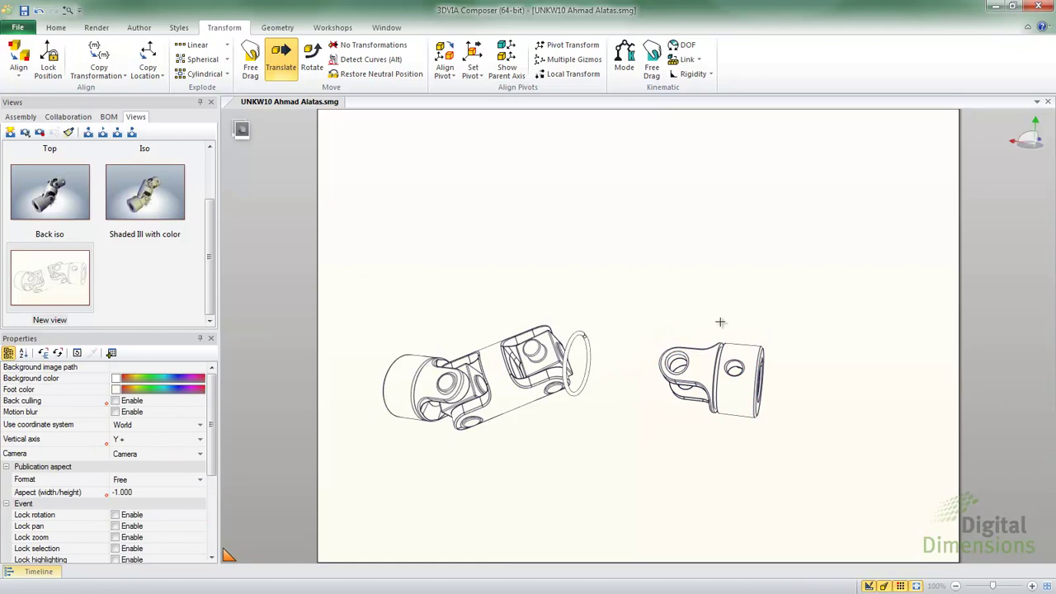
click(94, 52)
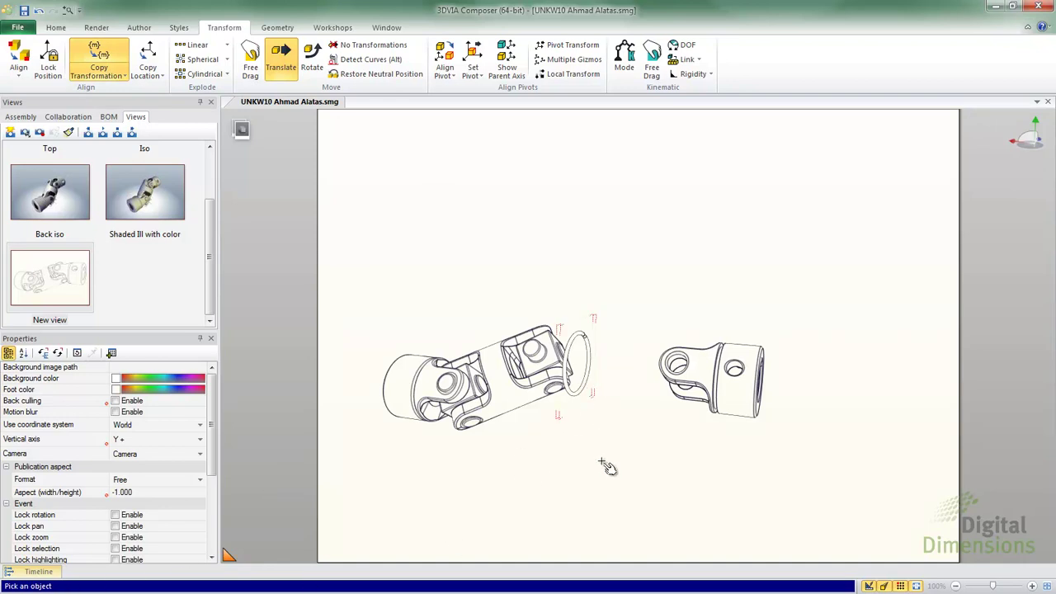
click(741, 404)
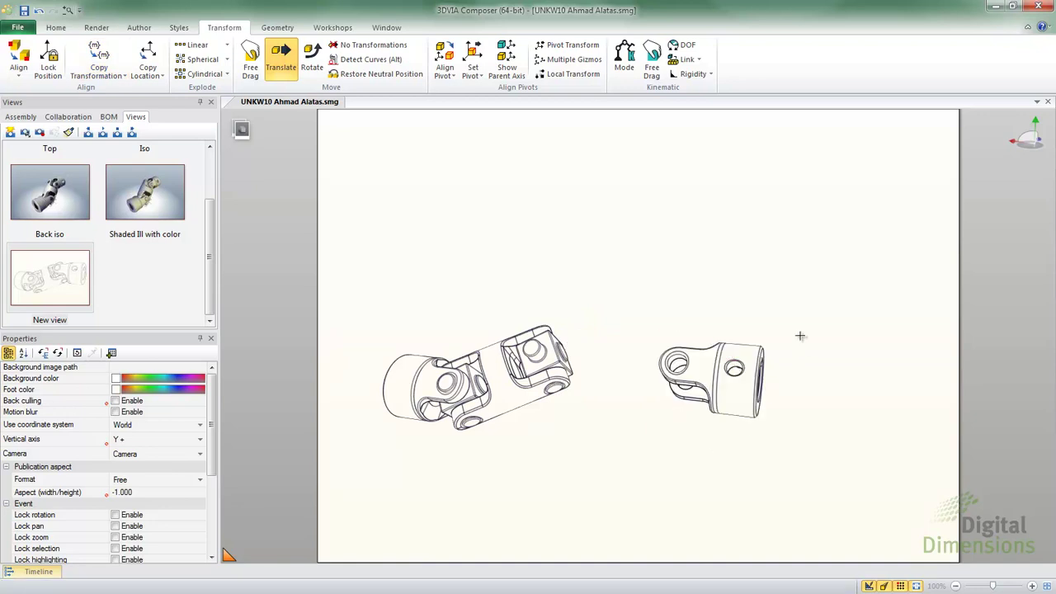
Step: Orbit and zoom the view to inspect the yoke and ring
drag(796, 342, 577, 354)
scroll(570, 353, down, 3)
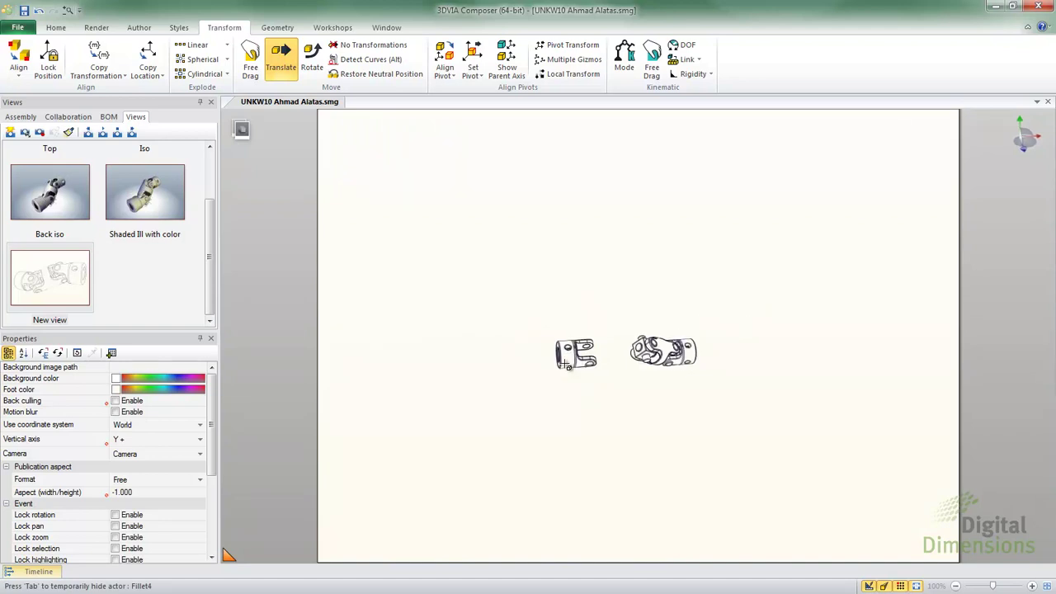
scroll(569, 353, up, 3)
scroll(570, 354, up, 5)
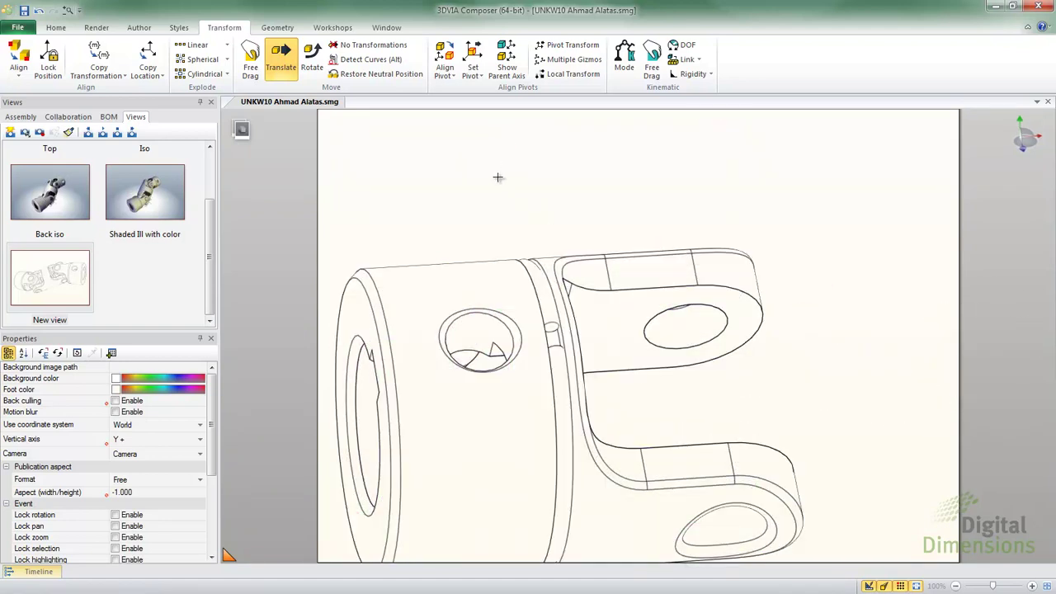
drag(497, 177, 632, 184)
scroll(616, 215, down, 5)
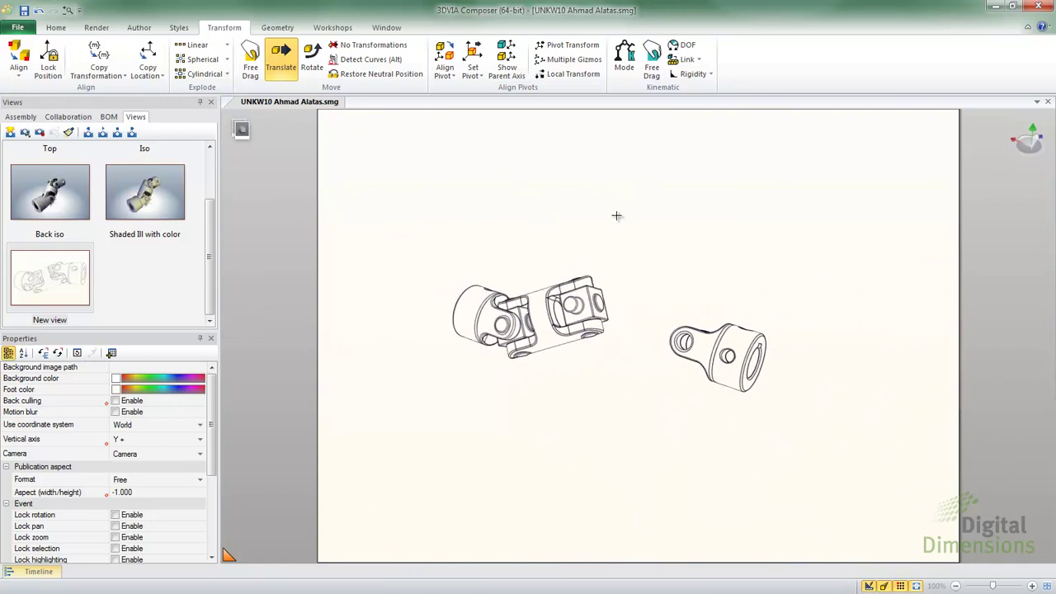
Step: Apply the saved New view to reassemble the joint, then reframe and box-select all parts
scroll(609, 231, up, 2)
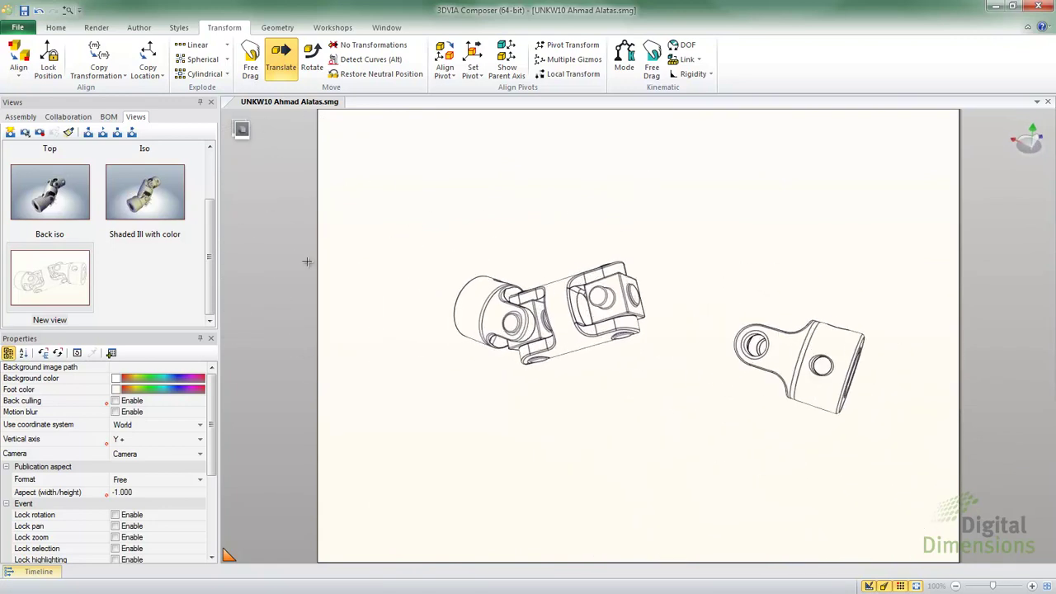
click(49, 279)
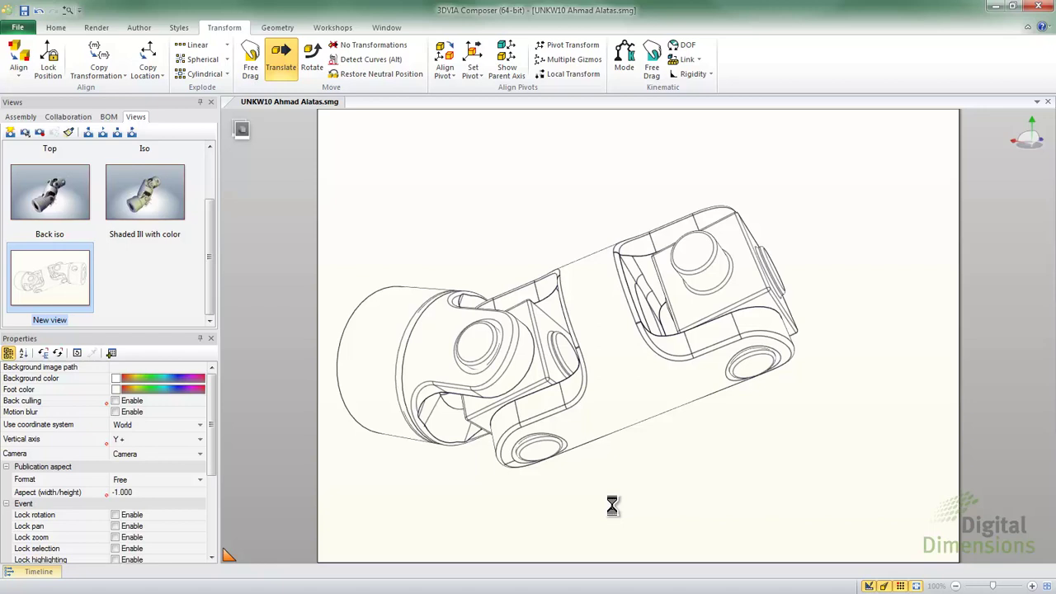
scroll(668, 488, down, 5)
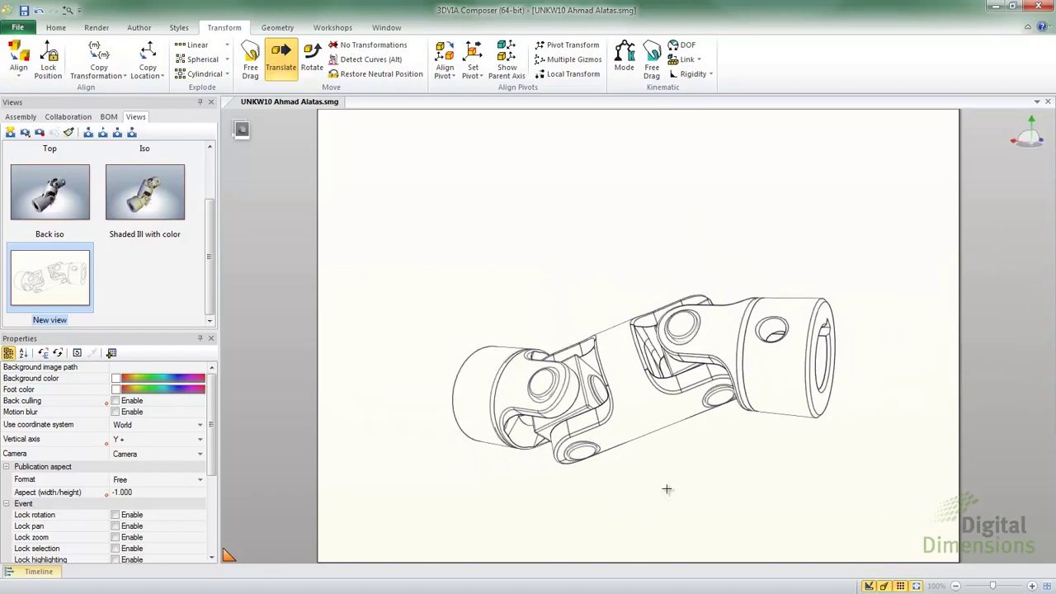
middle_drag(654, 493, 629, 405)
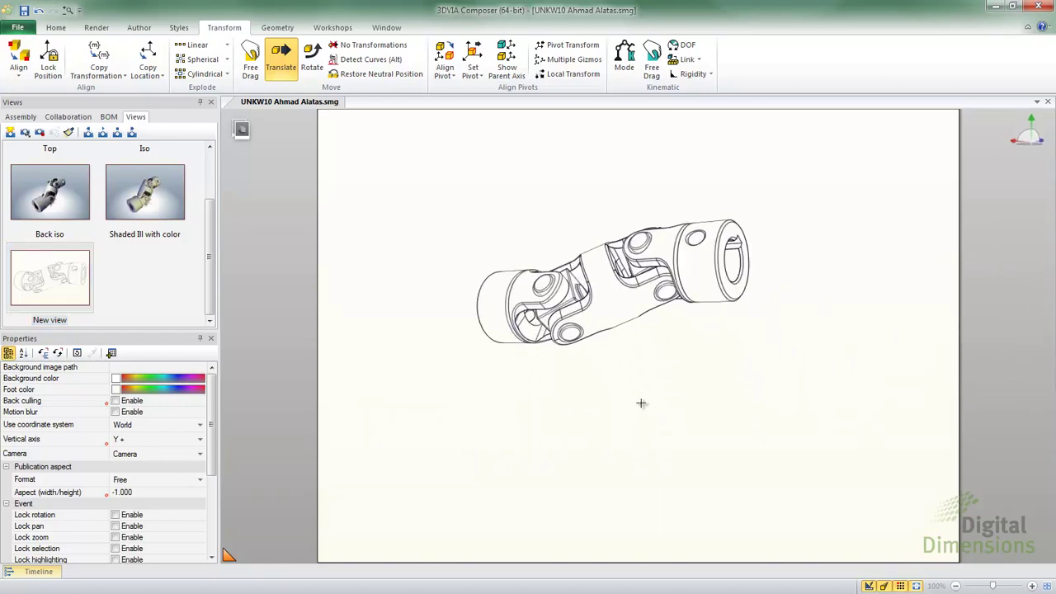
drag(641, 403, 663, 439)
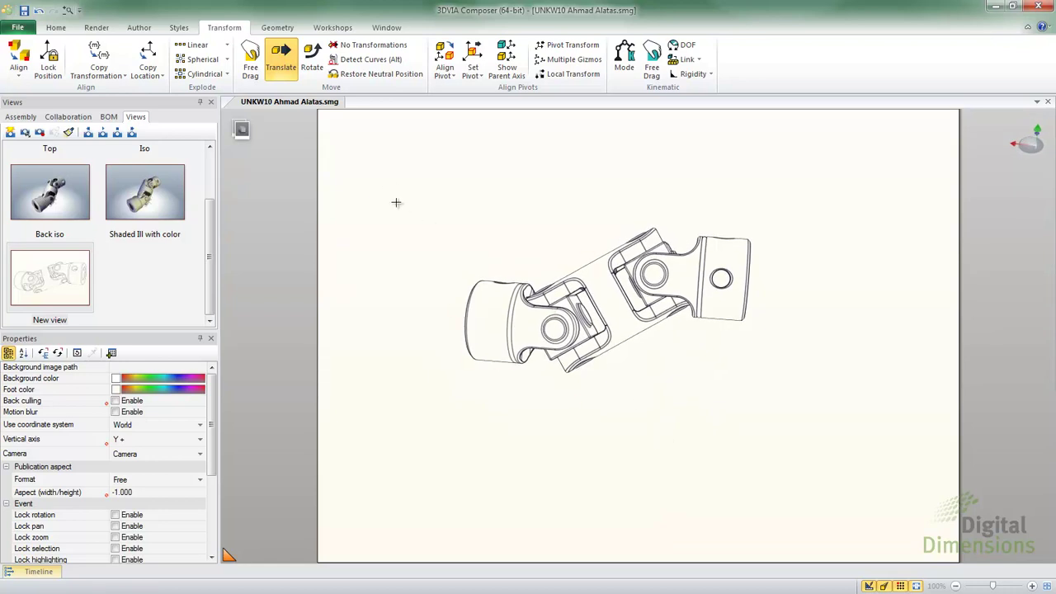
drag(395, 185, 818, 409)
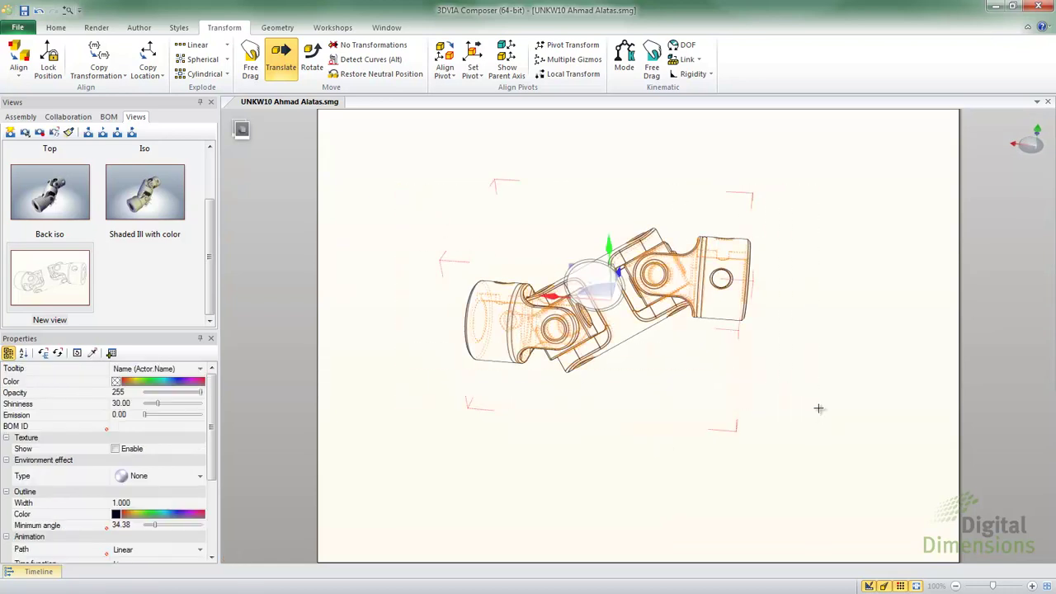
Step: Linearly explode the selected parts in both directions along the shaft axis, then reselect them all
click(196, 46)
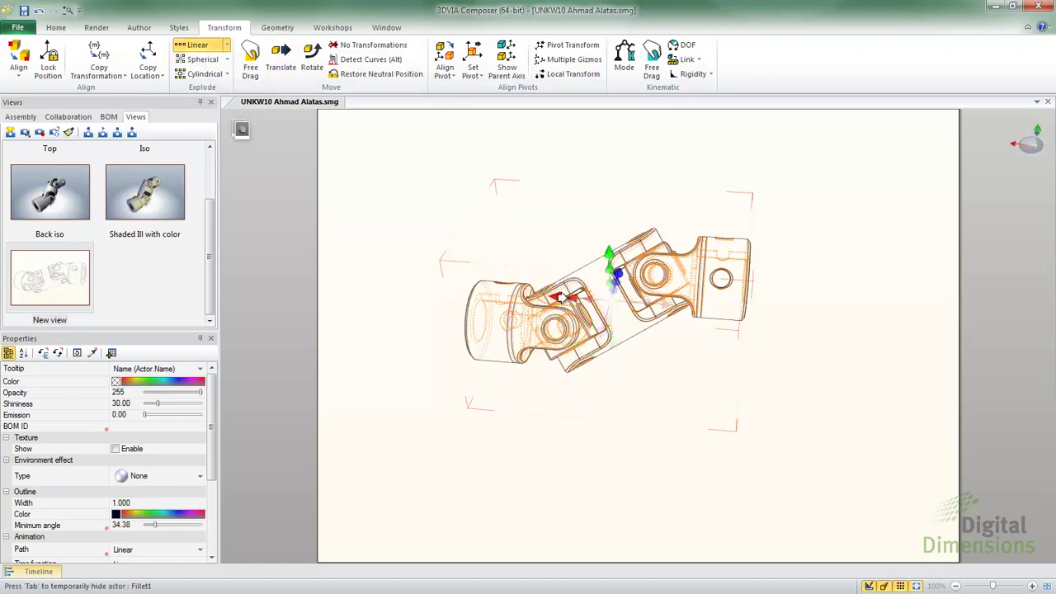
drag(544, 296, 759, 320)
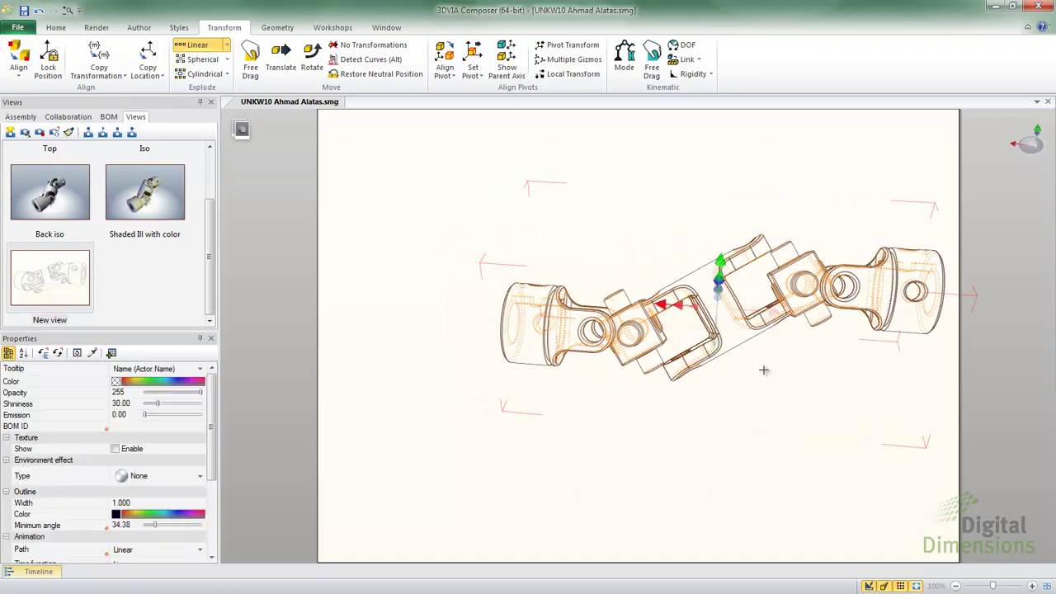
drag(678, 307, 429, 304)
scroll(596, 412, down, 3)
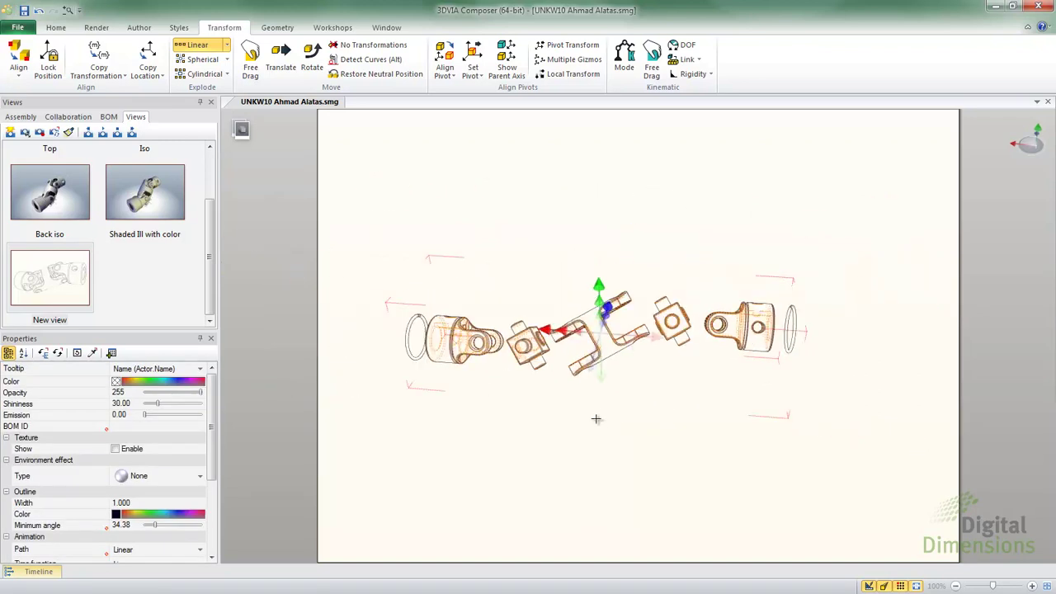
click(596, 437)
mouse_move(620, 424)
mouse_down()
mouse_move(640, 419)
mouse_move(635, 385)
mouse_move(621, 408)
mouse_up()
drag(357, 221, 808, 424)
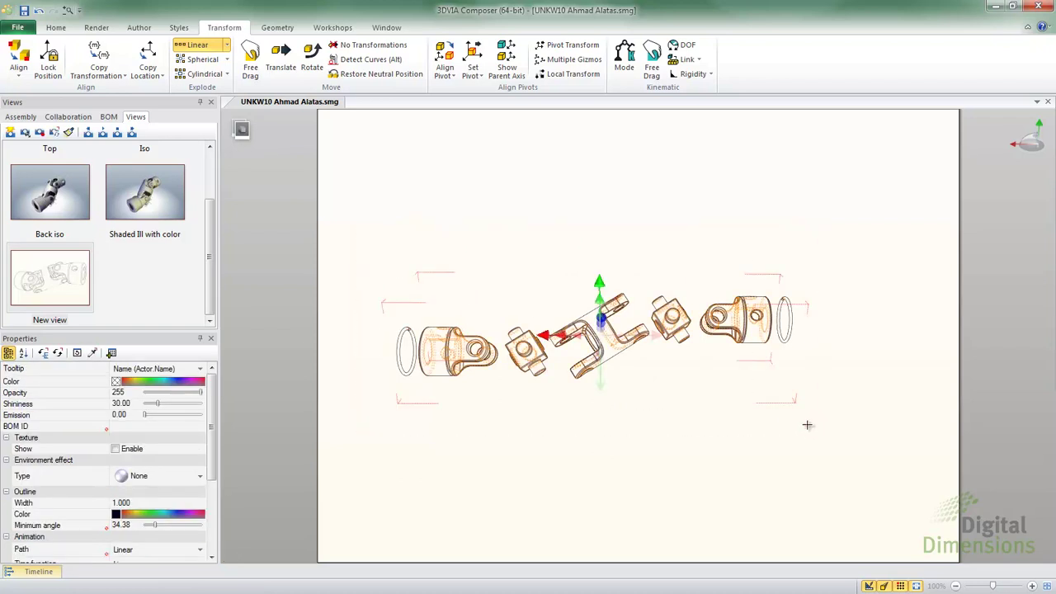
Step: Restore the parts to neutral, try a spherical explode, then undo it
click(384, 73)
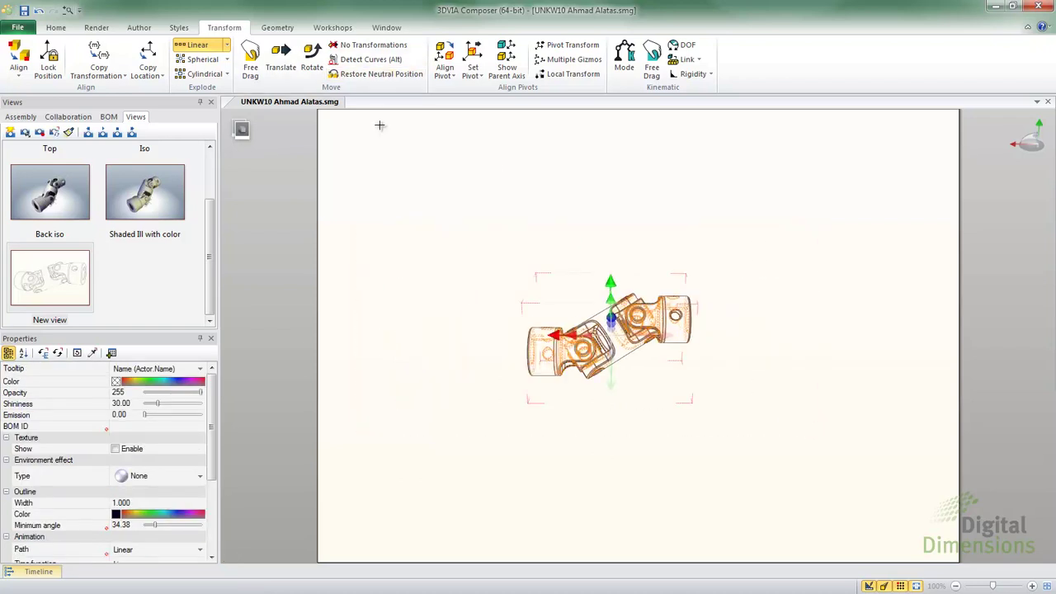
click(201, 59)
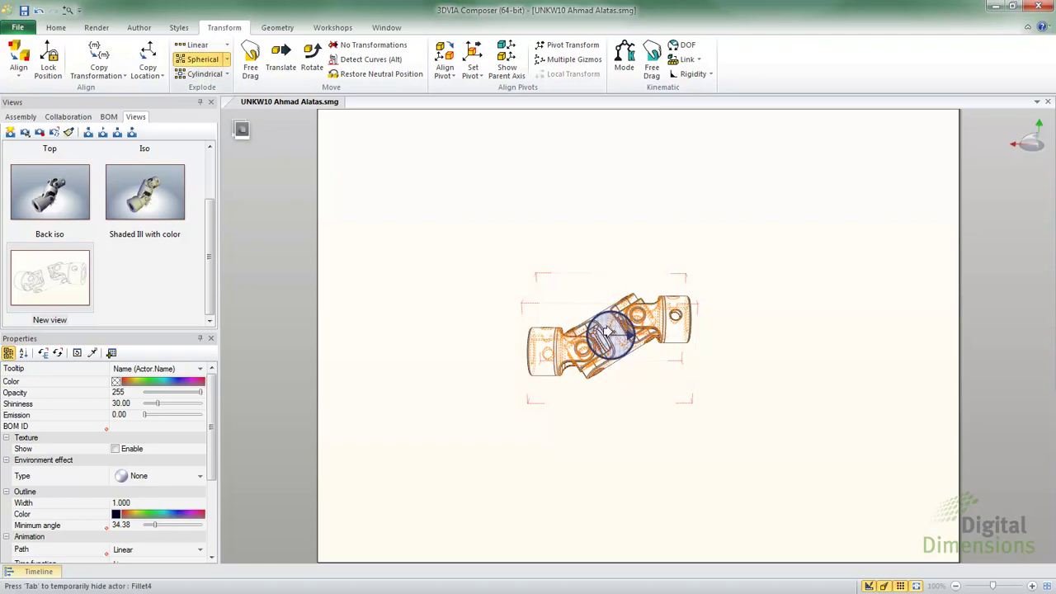
drag(620, 336, 812, 318)
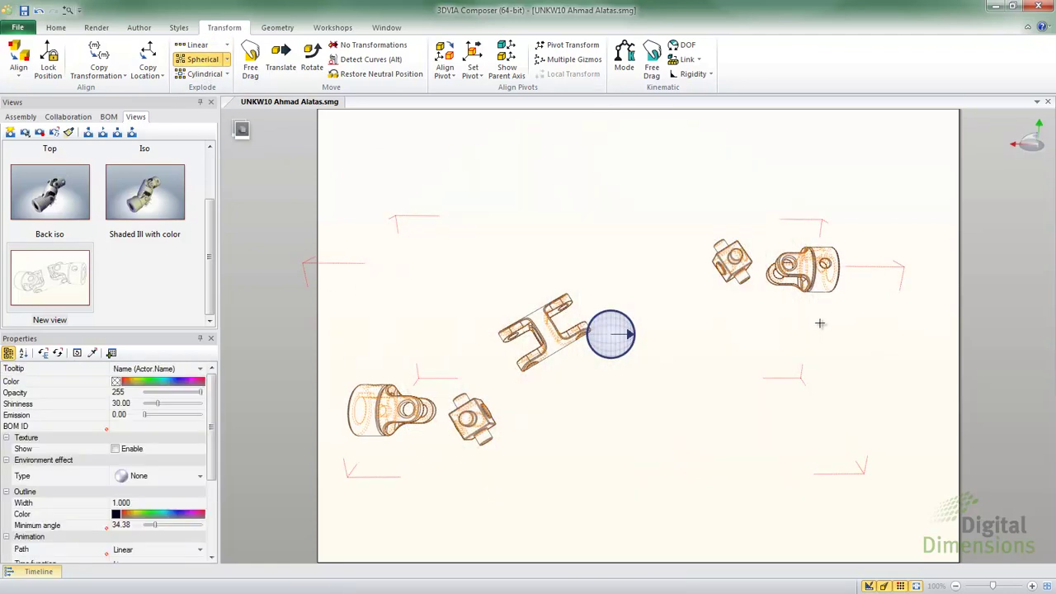
key(ctrl+z)
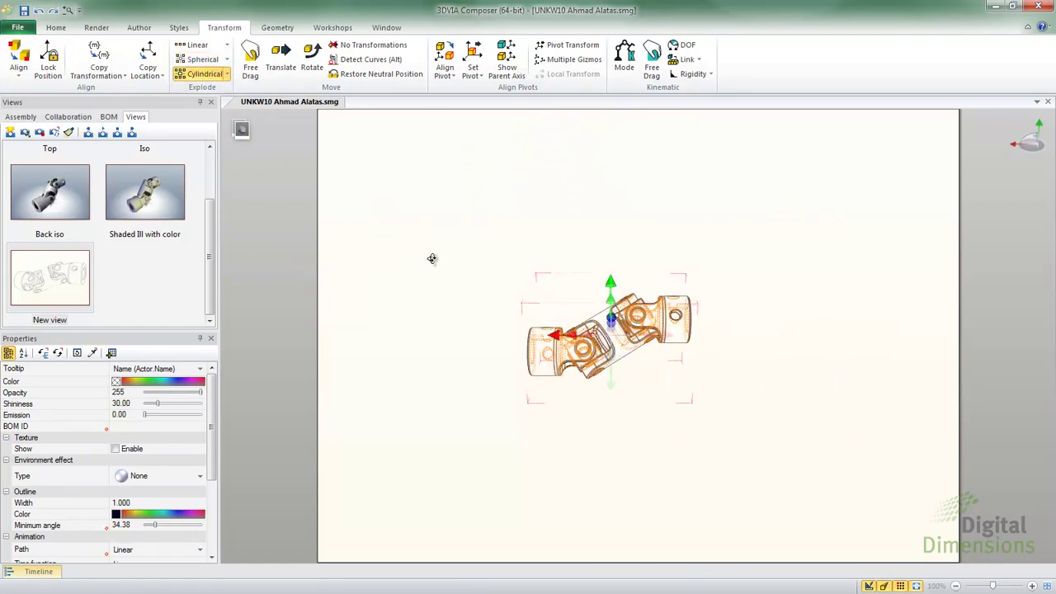
Step: Undo the trial cylindrical explodes, switch to Linear explode and view the joint lengthwise
drag(431, 258, 454, 289)
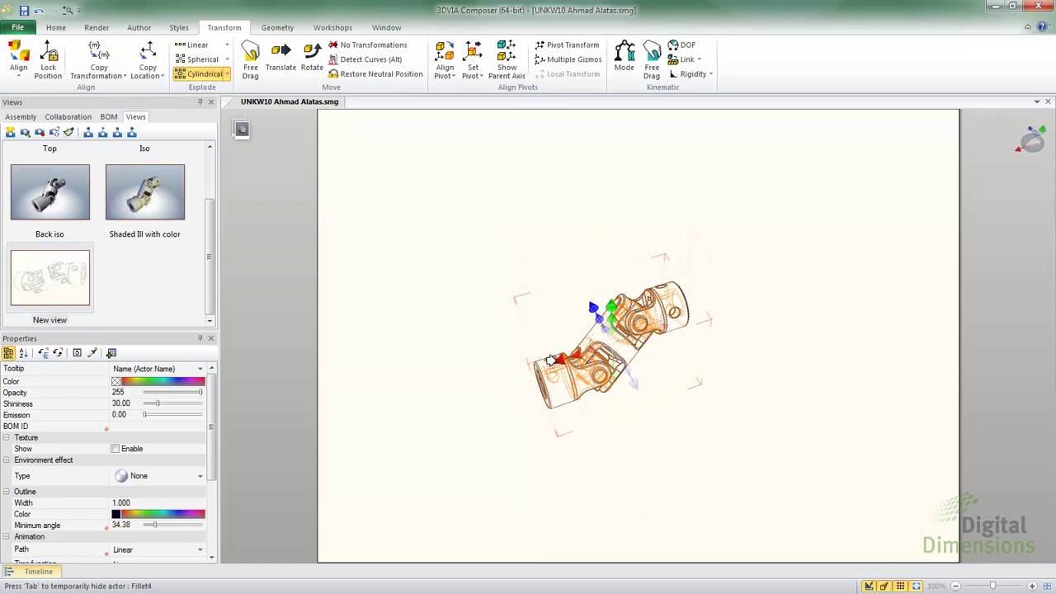
click(499, 372)
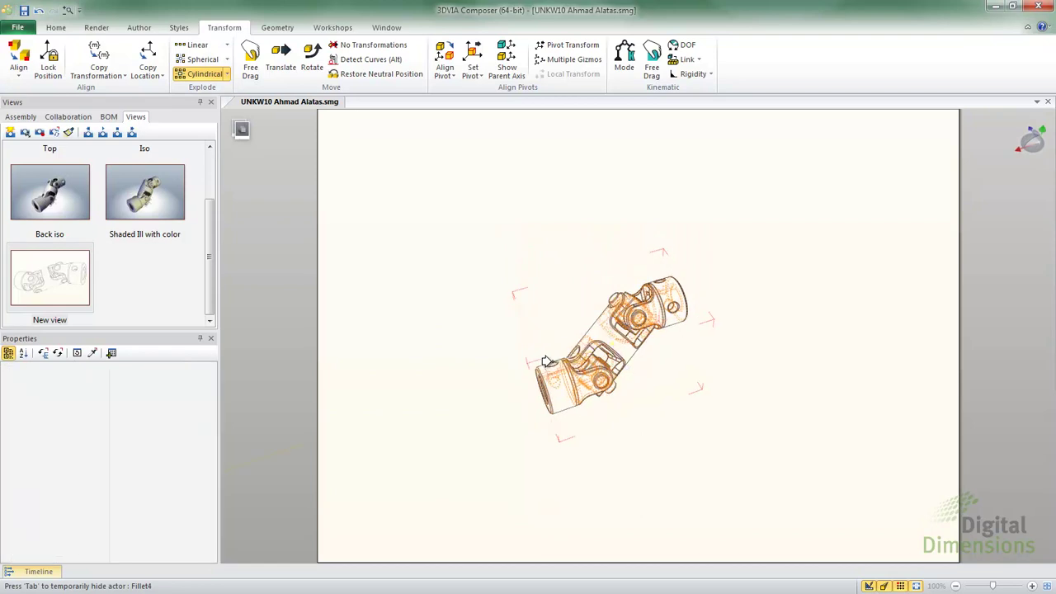
click(499, 372)
key(ctrl+z)
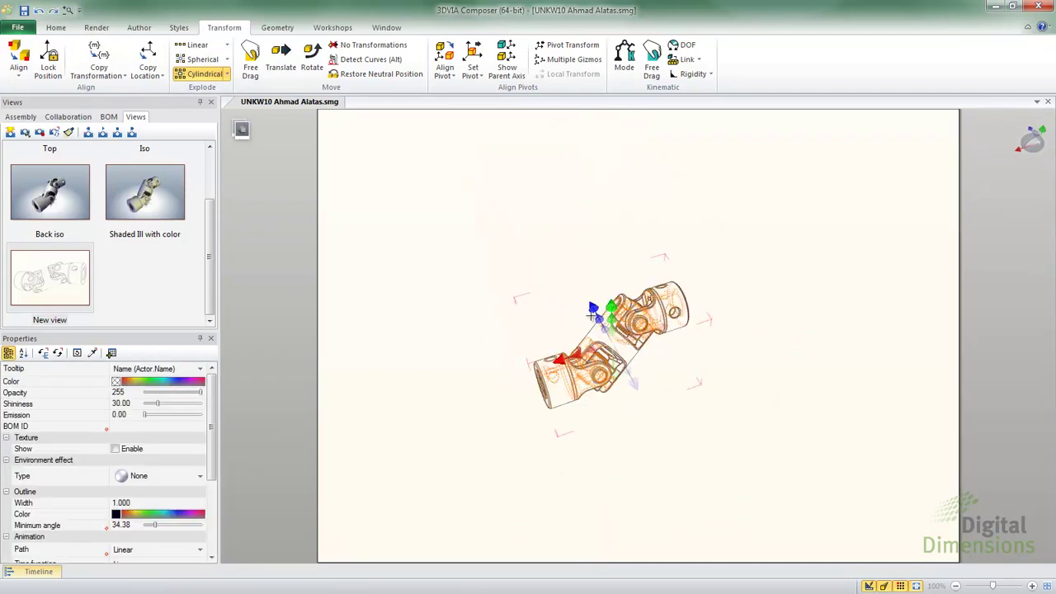
click(603, 264)
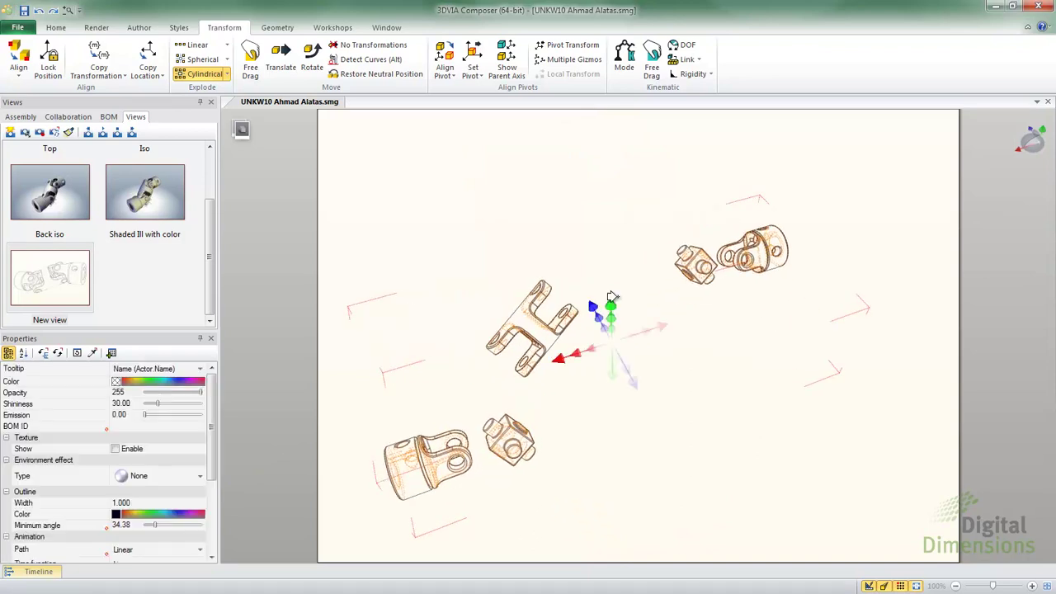
key(ctrl+z)
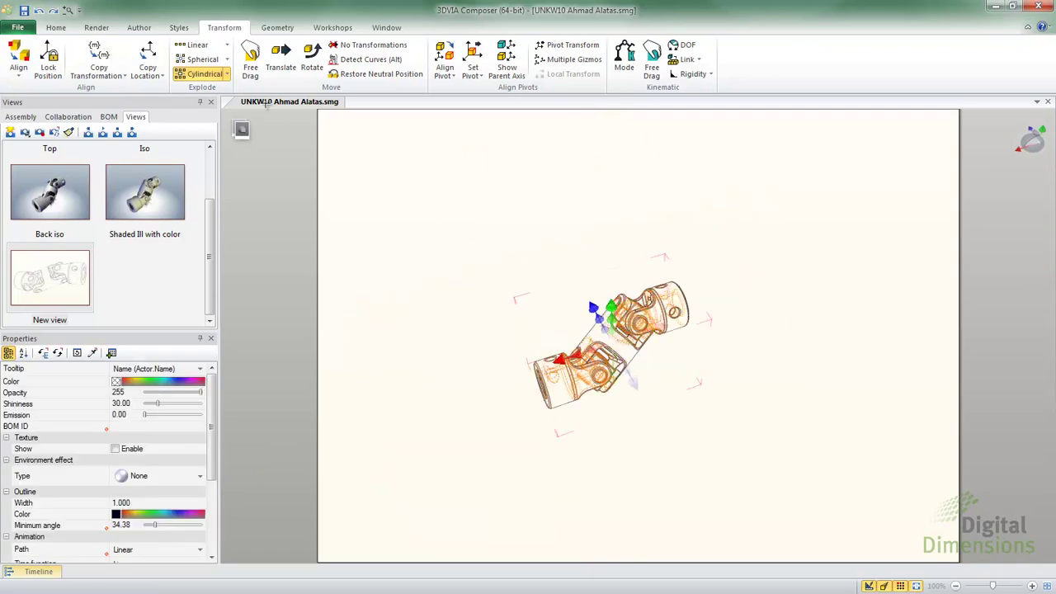
click(195, 44)
drag(495, 403, 474, 382)
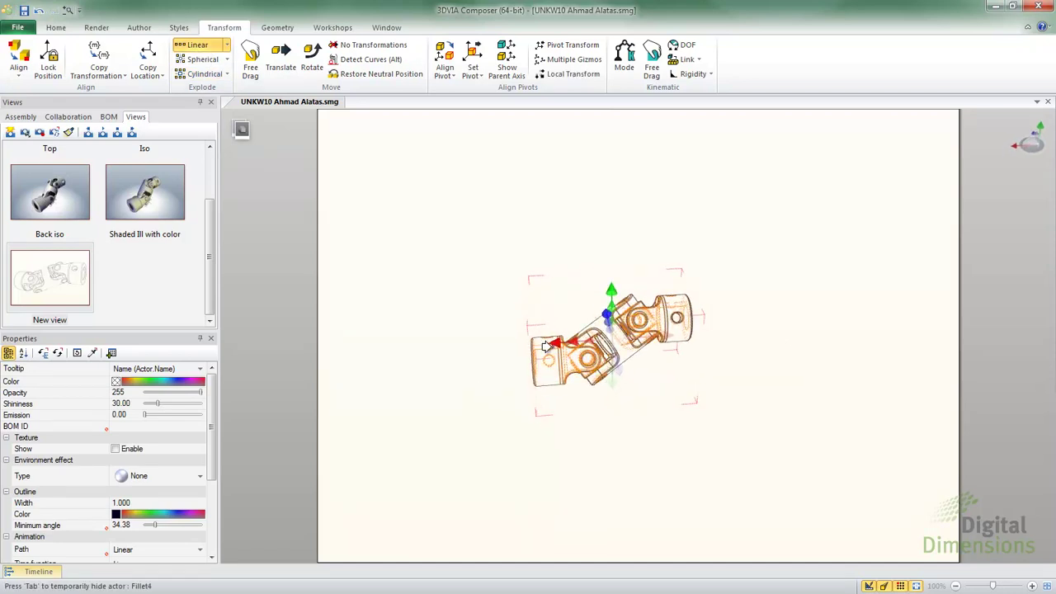
Step: Spread the joint's parts in a line on both sides of the middle piece
drag(544, 345, 392, 344)
drag(495, 362, 592, 347)
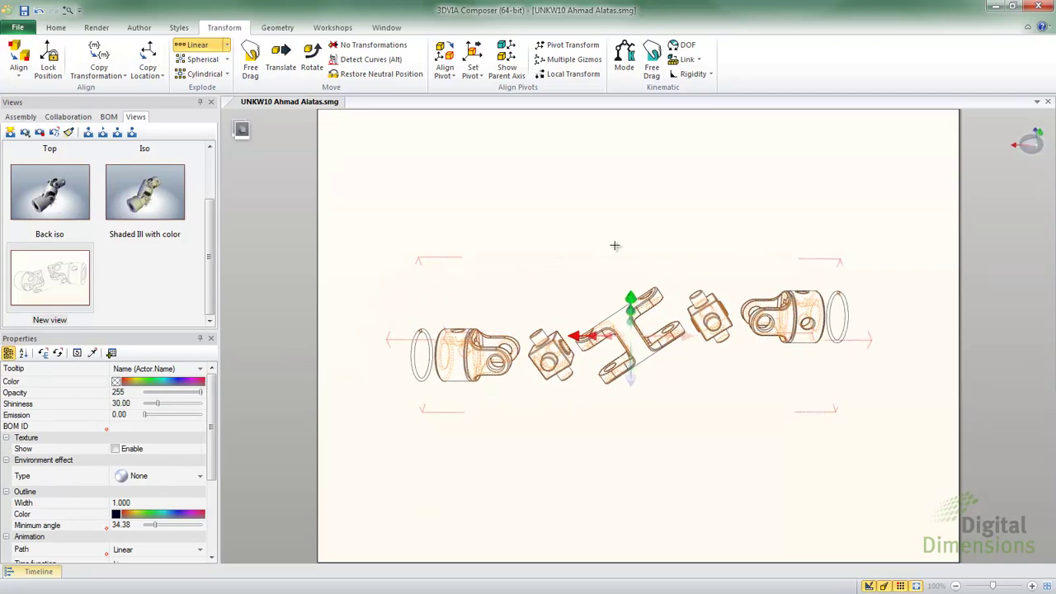
click(590, 240)
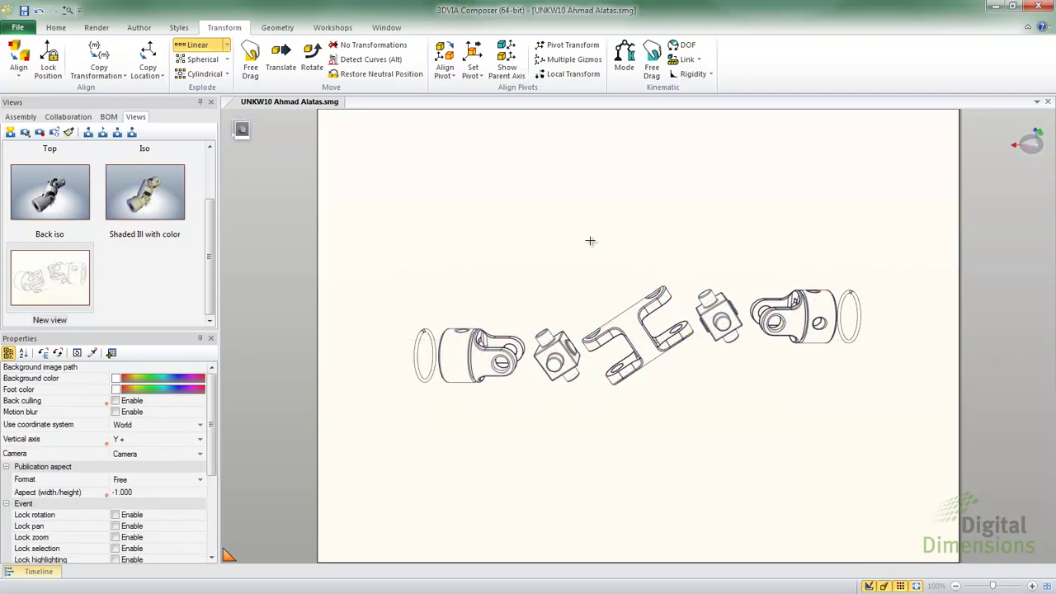
Step: Save the exploded layout as a view named 'Explode', then recall the New view
click(10, 132)
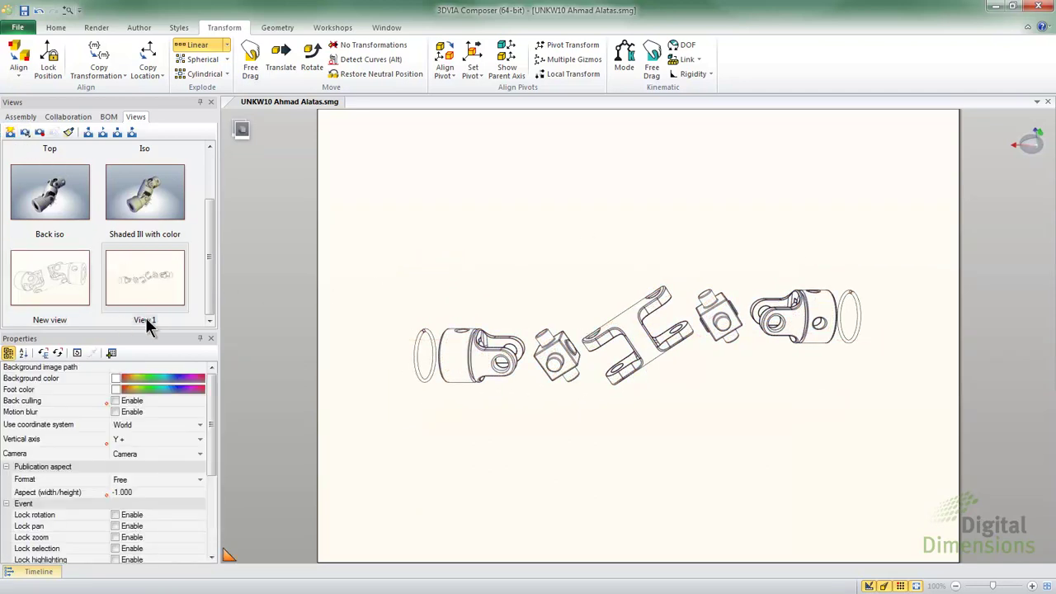
click(146, 321)
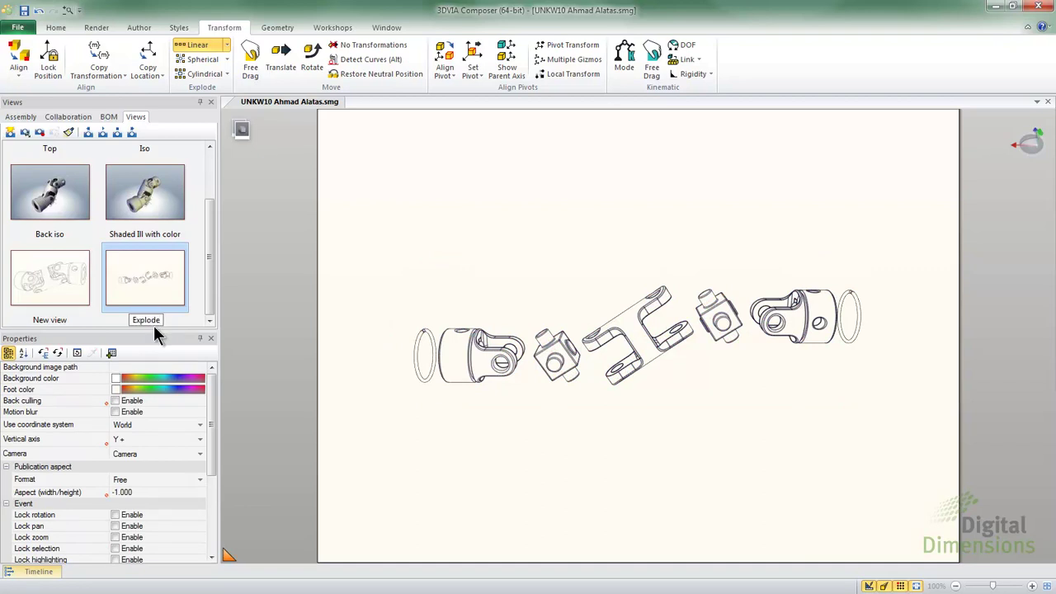
key(Return)
click(66, 293)
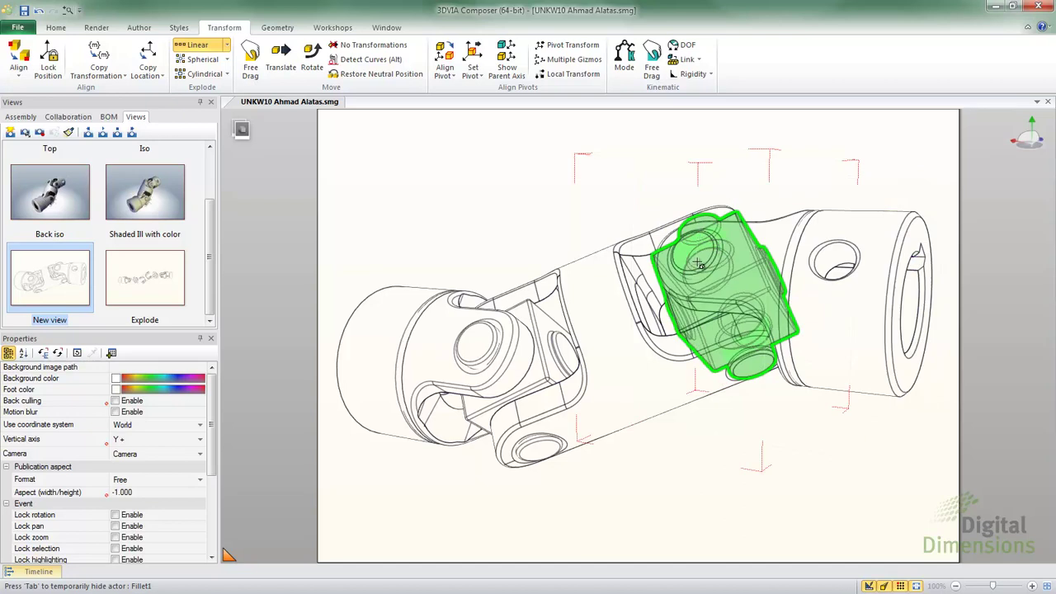
Step: Switch to part rotation and select the right yoke, zooming out to frame the whole joint
click(313, 66)
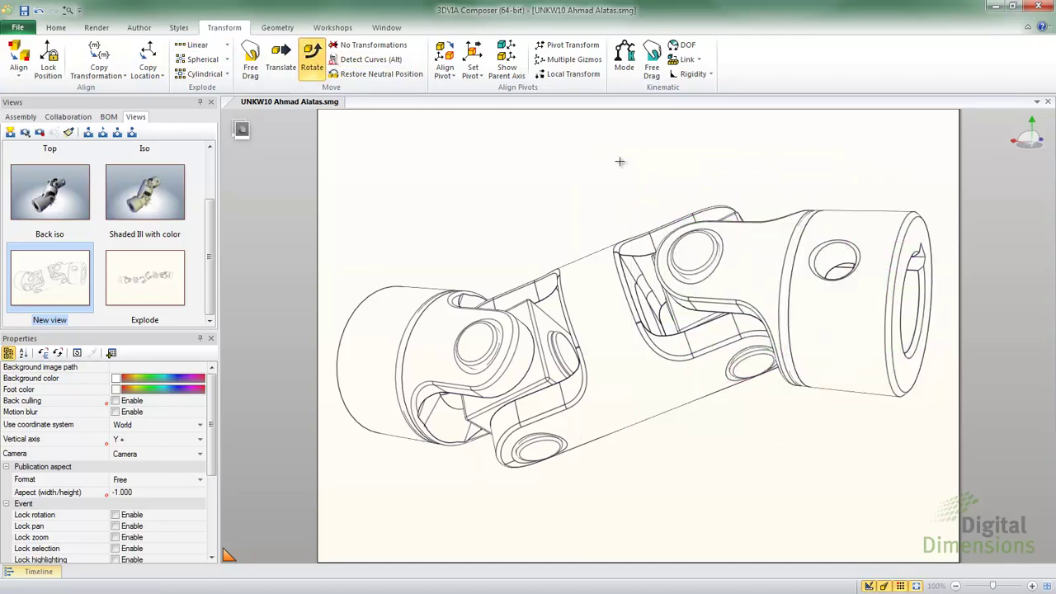
click(816, 248)
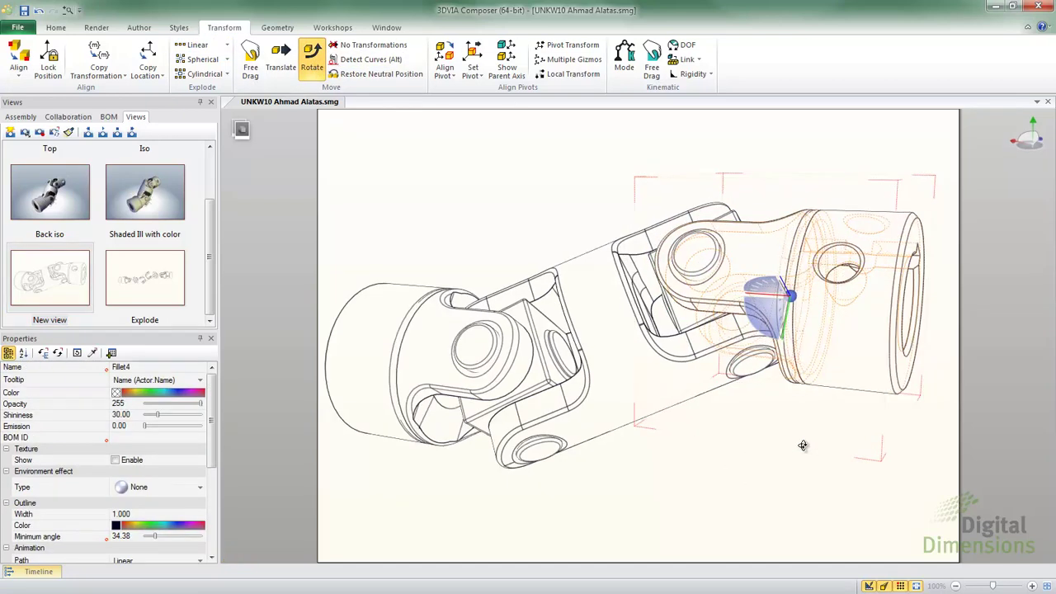
mouse_move(803, 445)
mouse_down()
mouse_move(820, 448)
mouse_move(820, 434)
mouse_move(813, 447)
mouse_up()
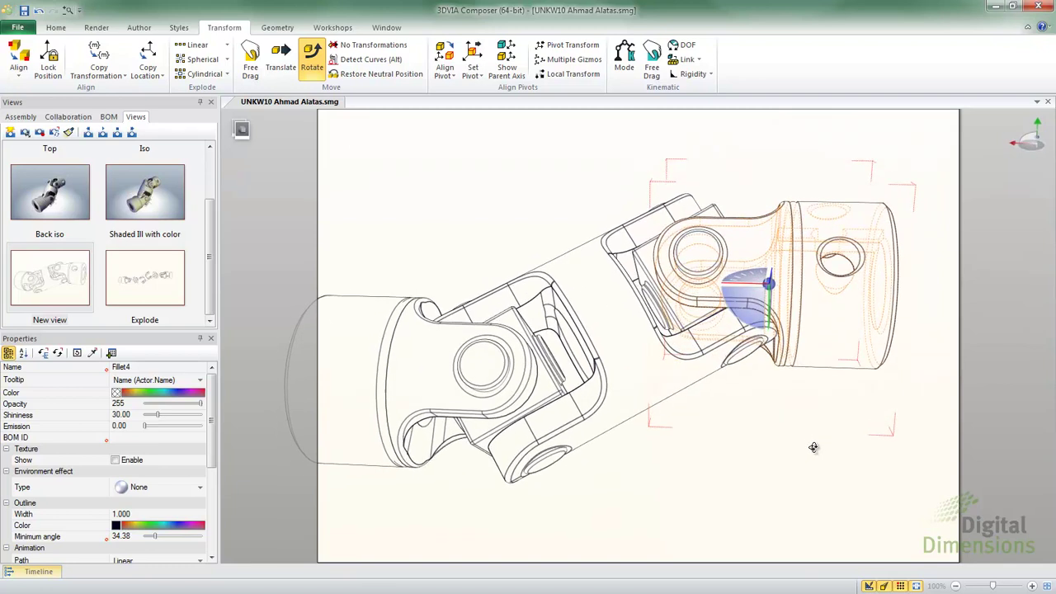
scroll(808, 447, down, 4)
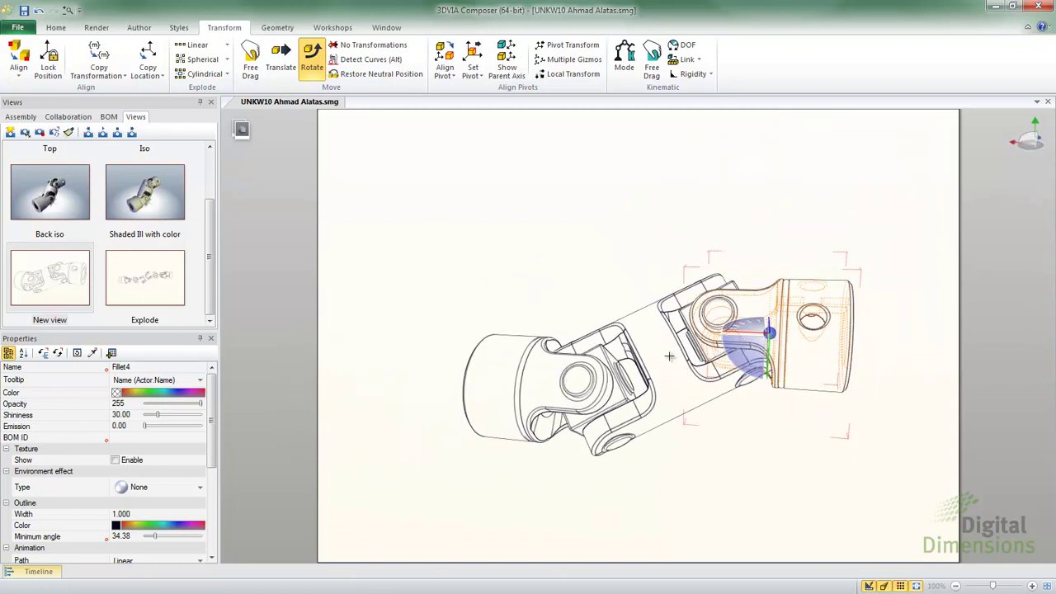
Step: Pivot the right yoke on its own axis and turn it about -67 degrees
click(474, 75)
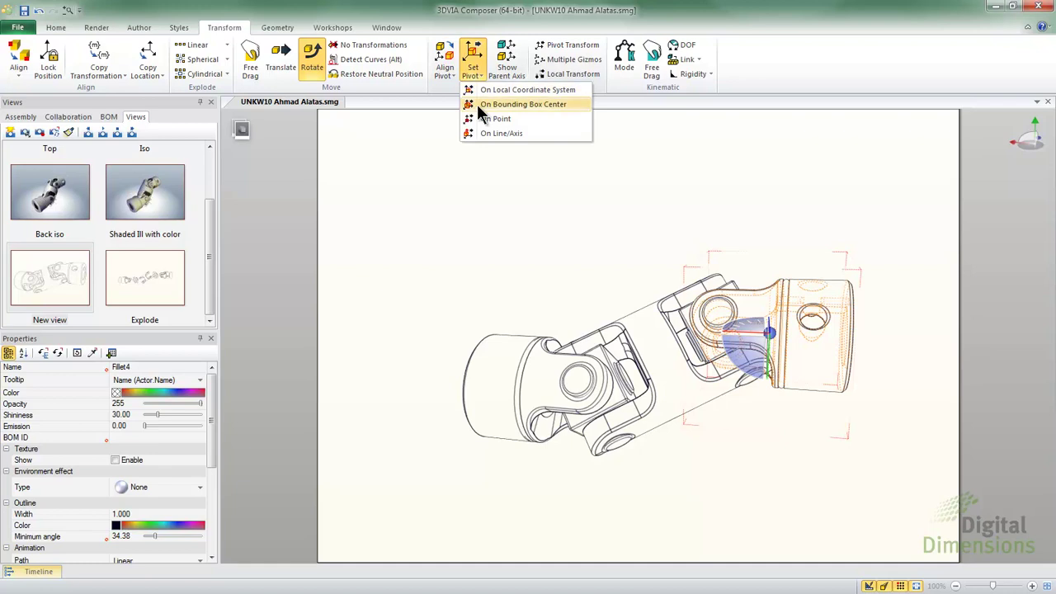
click(486, 132)
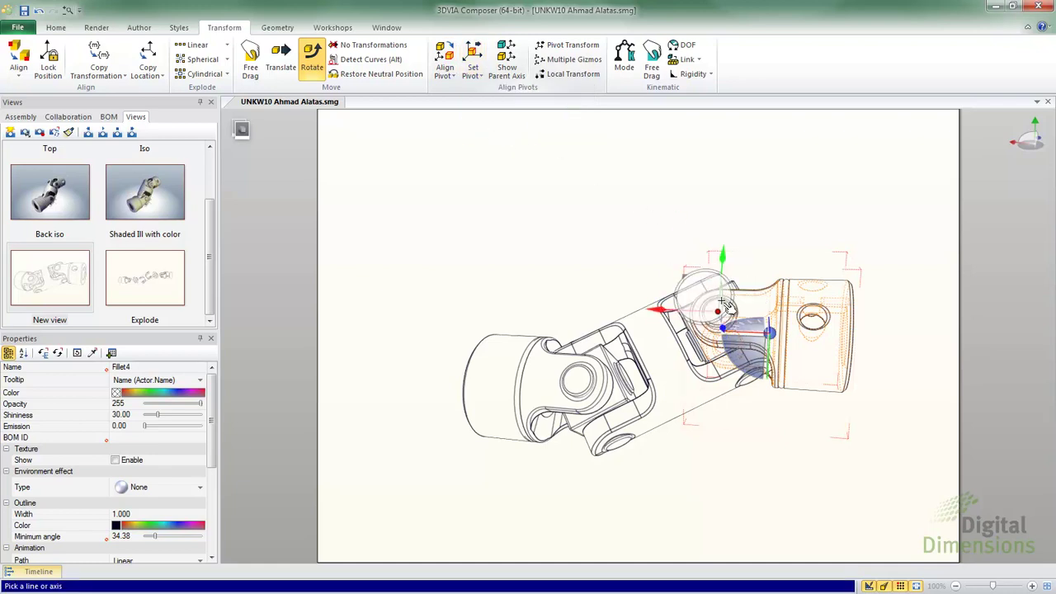
click(725, 306)
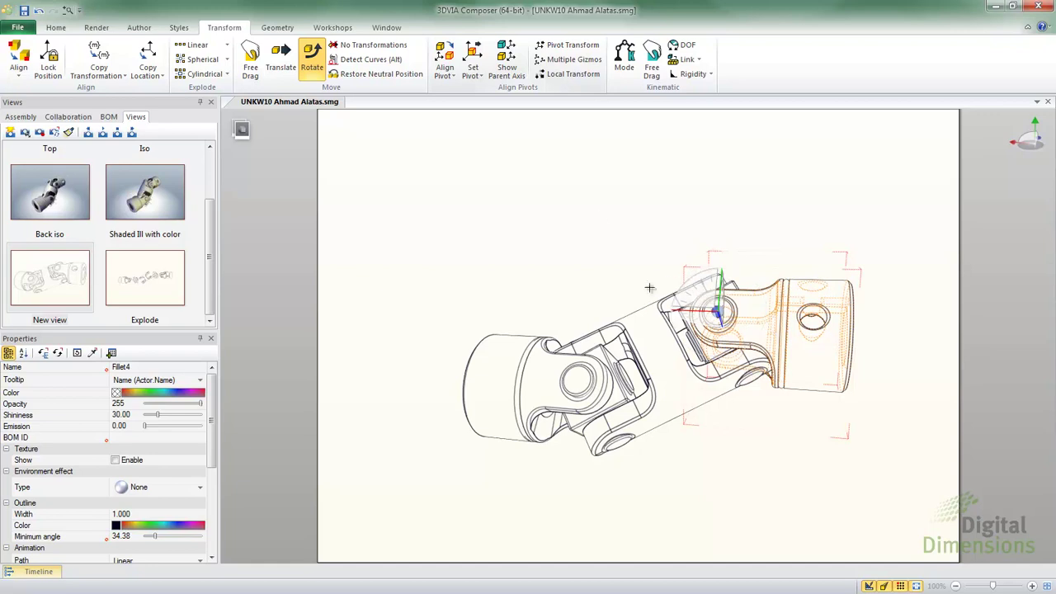
drag(599, 219, 610, 256)
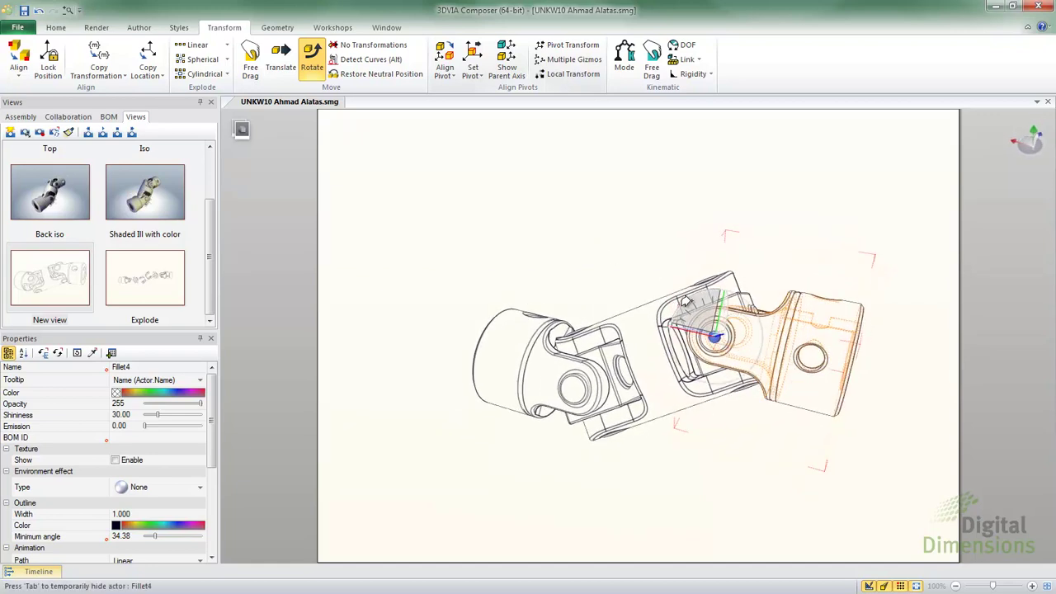
drag(687, 302, 608, 289)
click(553, 252)
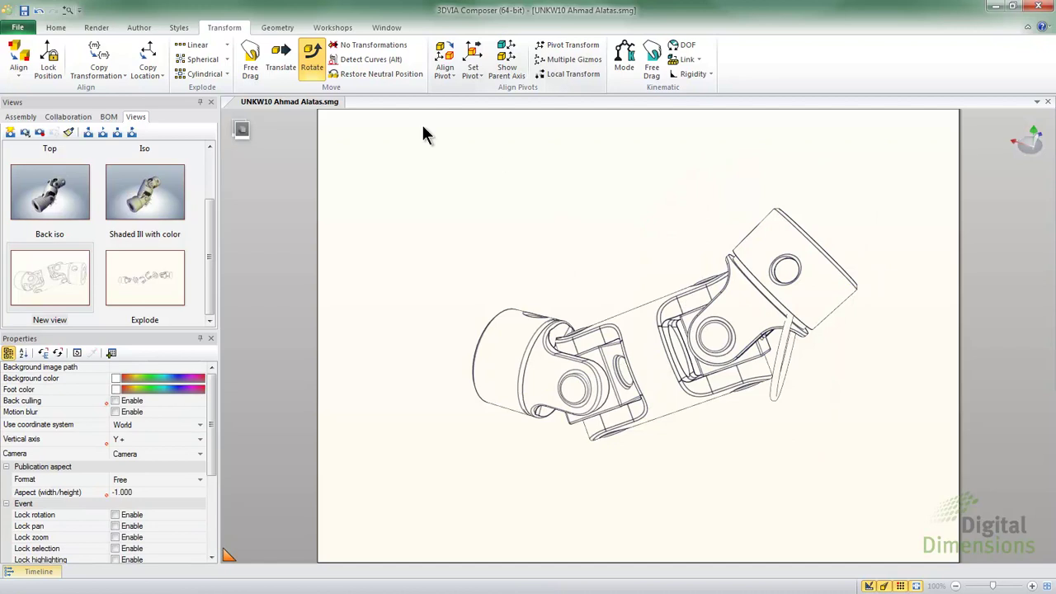
Step: Copy the right yoke's rotation onto the ring so it lines up with the yoke
click(98, 56)
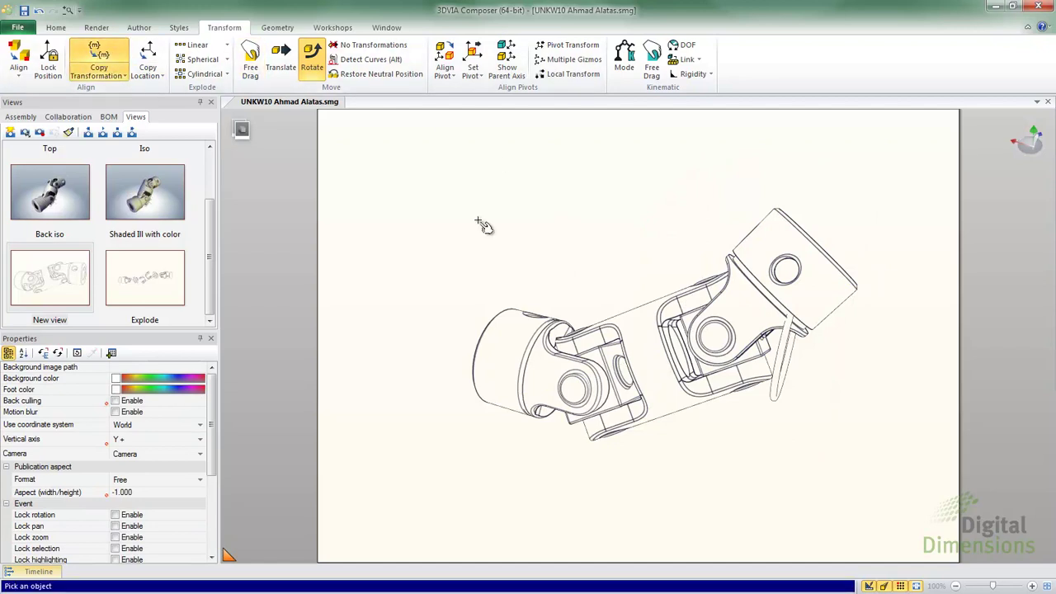
click(829, 286)
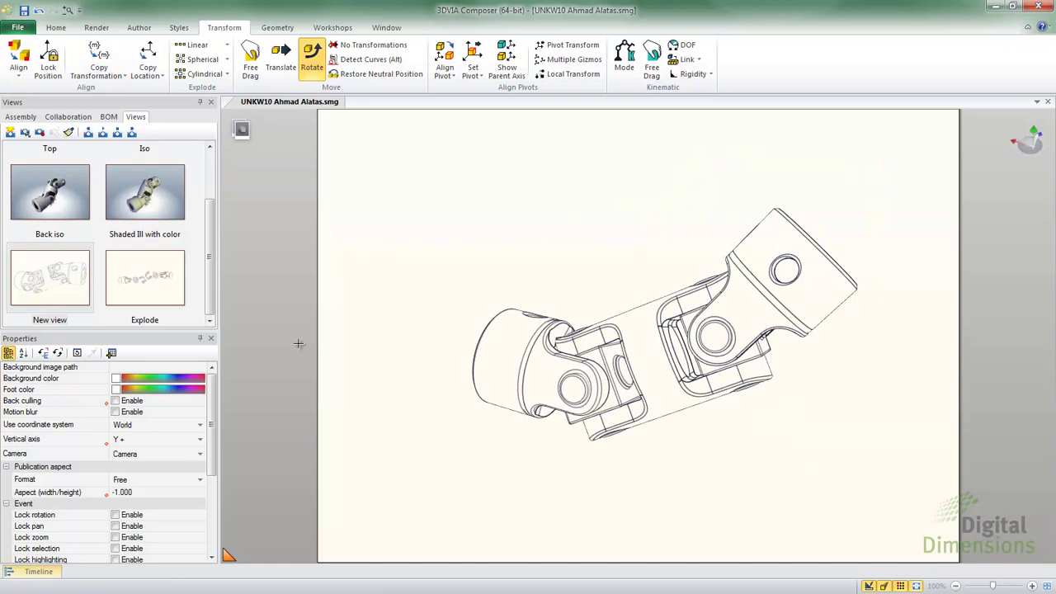
Step: Create View 2 from the bent-joint layout and rename it 'Rotation'
click(11, 134)
click(78, 284)
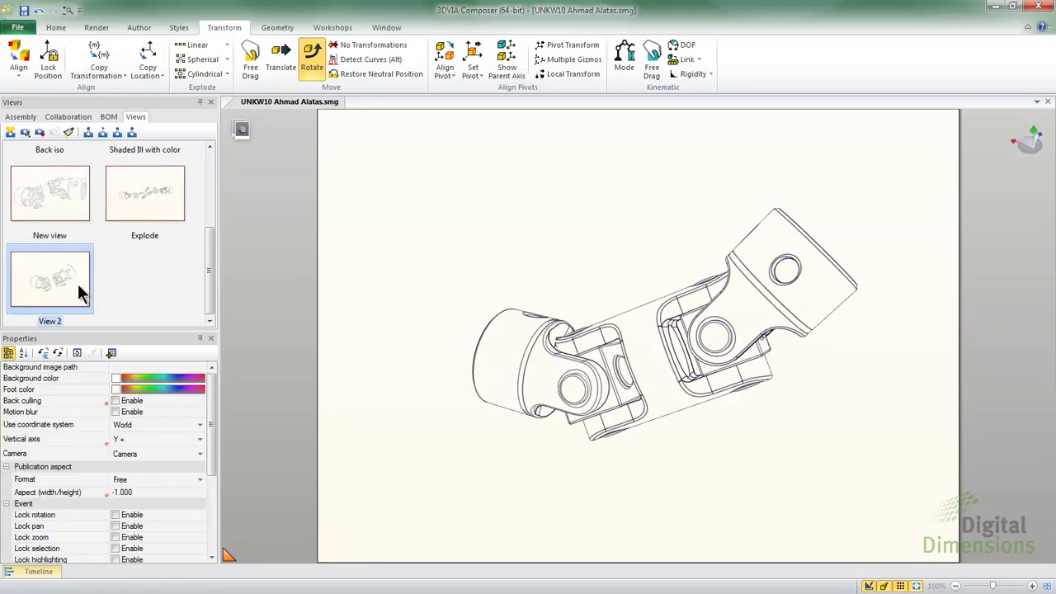
click(75, 300)
text(Rotaed)
key(BackSpace)
key(BackSpace)
text(t)
key(BackSpace)
text(tion)
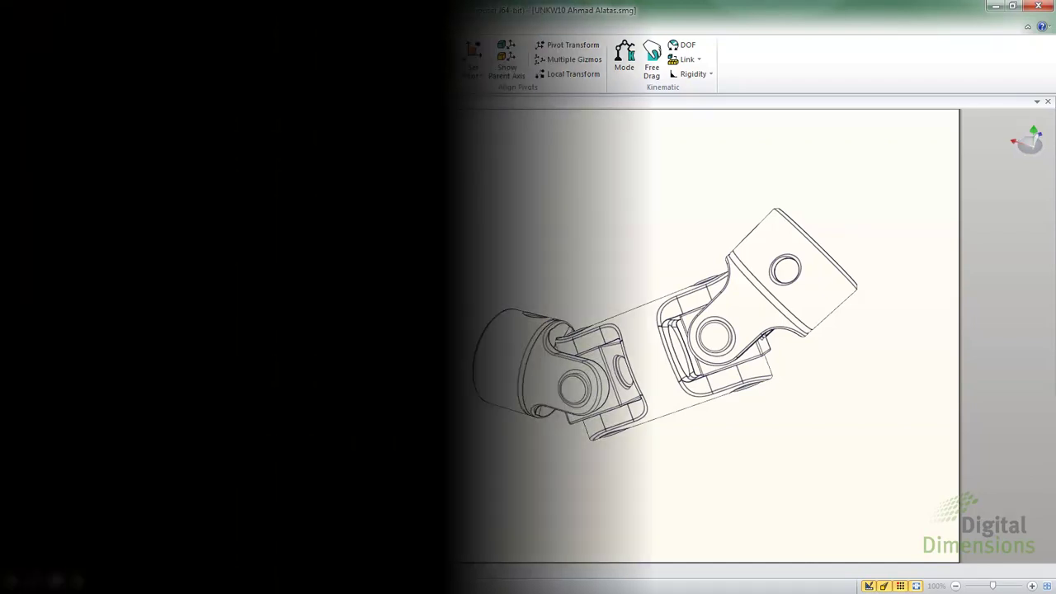